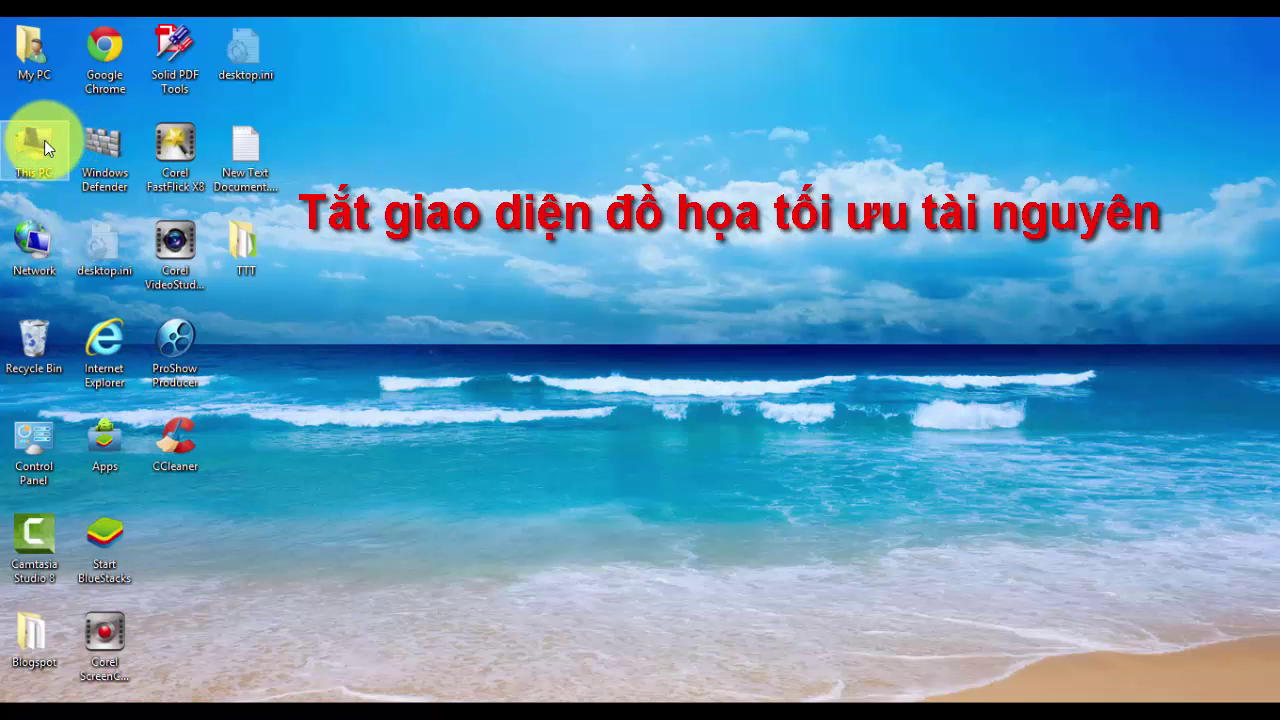
Open the computer's System information from This PC, maximize the window and open the advanced system settings
right_click(44, 142)
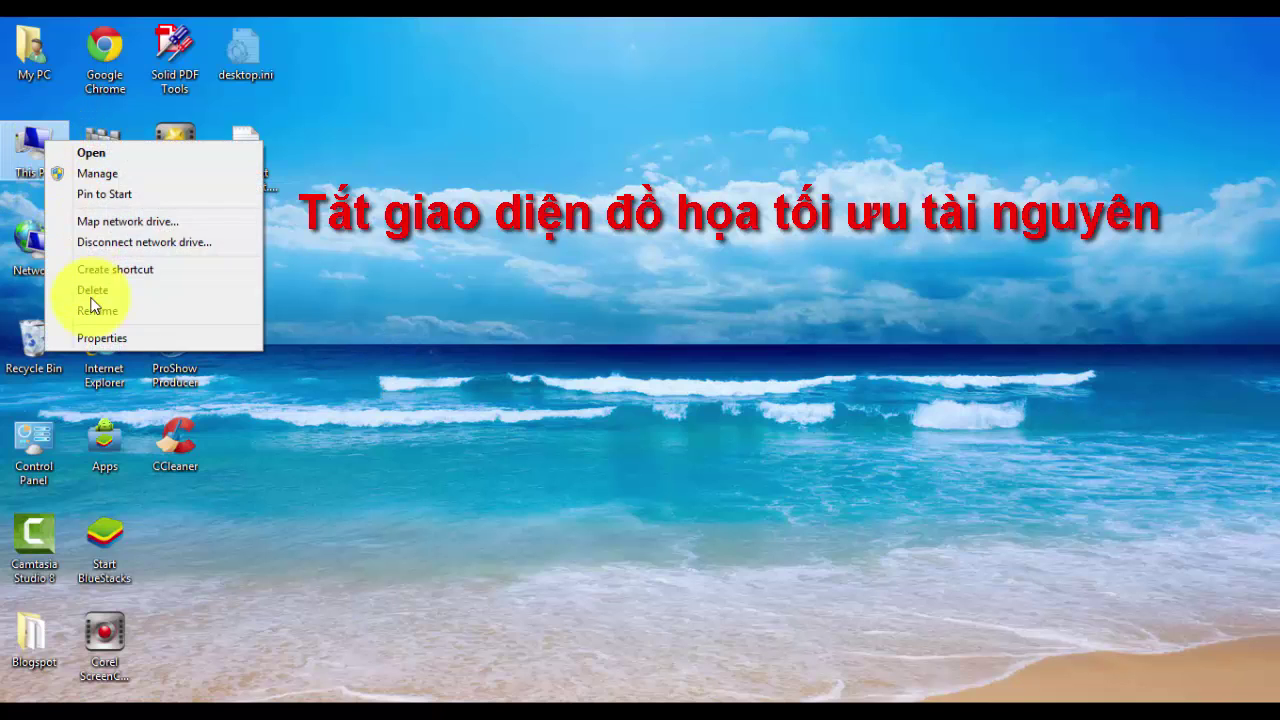
click(119, 340)
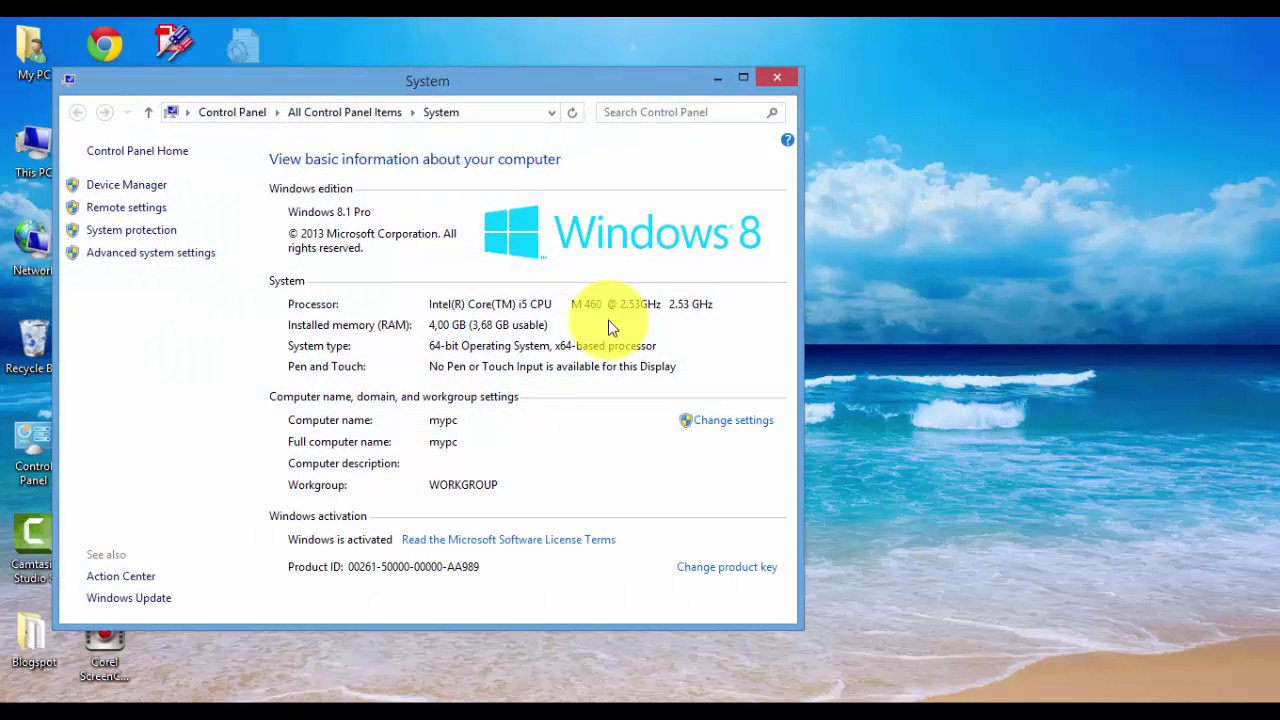
click(750, 76)
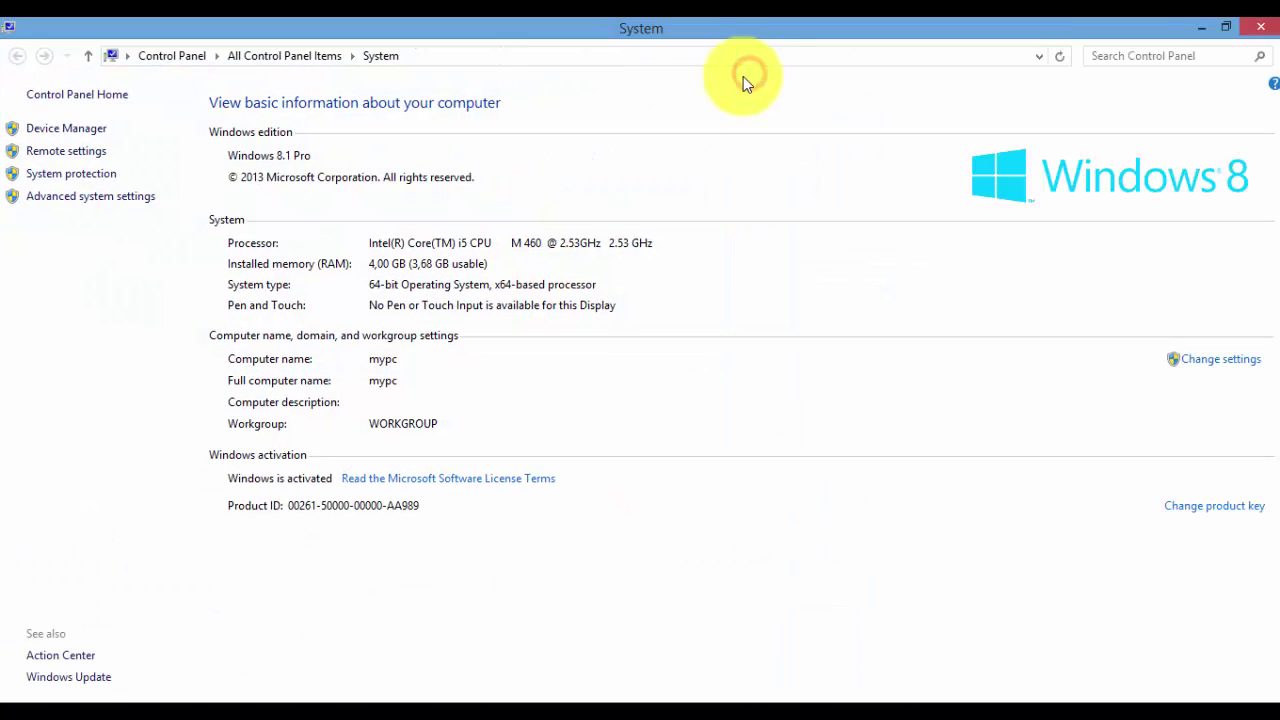
click(79, 199)
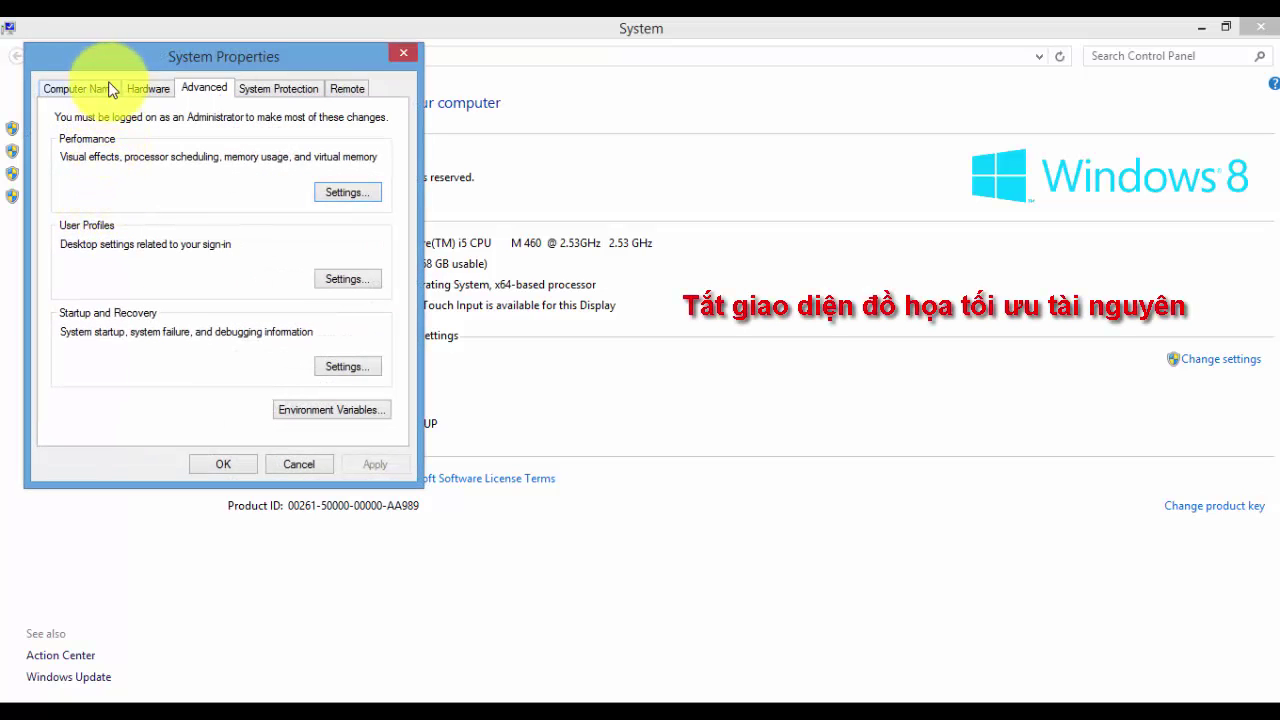
View the System Protection and Remote settings, and open the Performance settings under the advanced system properties
click(281, 92)
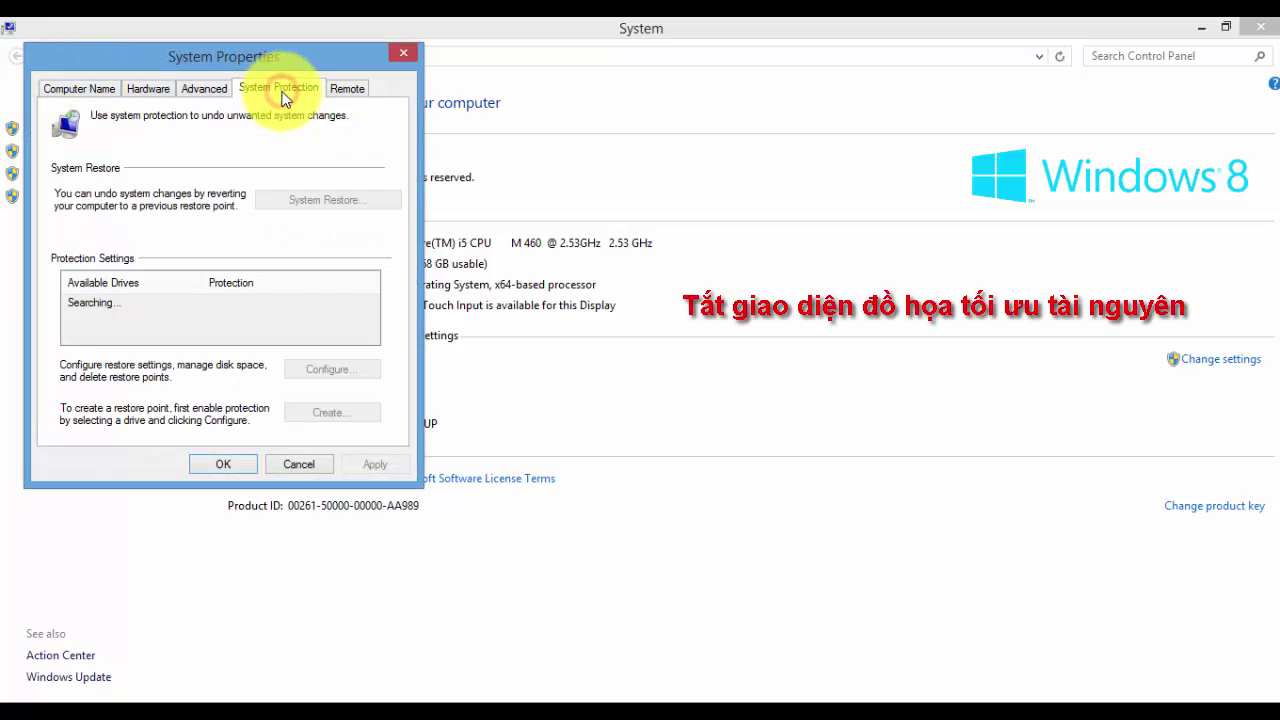
click(354, 90)
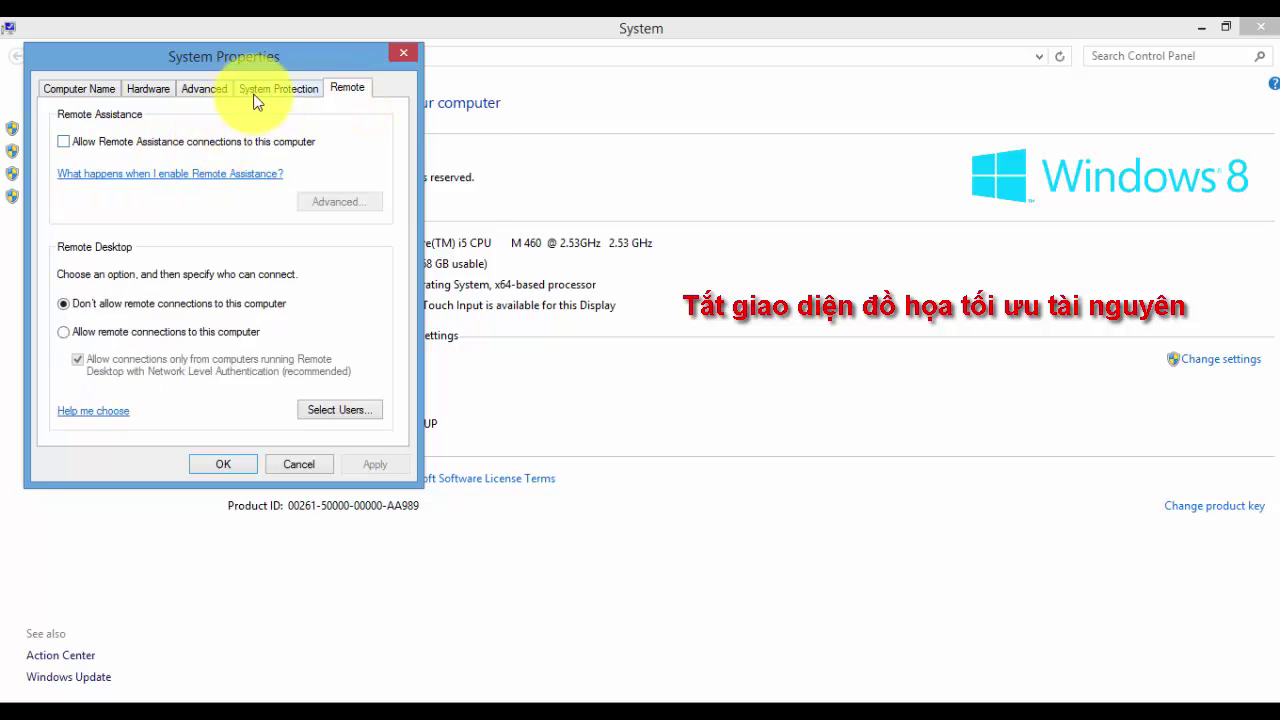
click(204, 88)
click(346, 191)
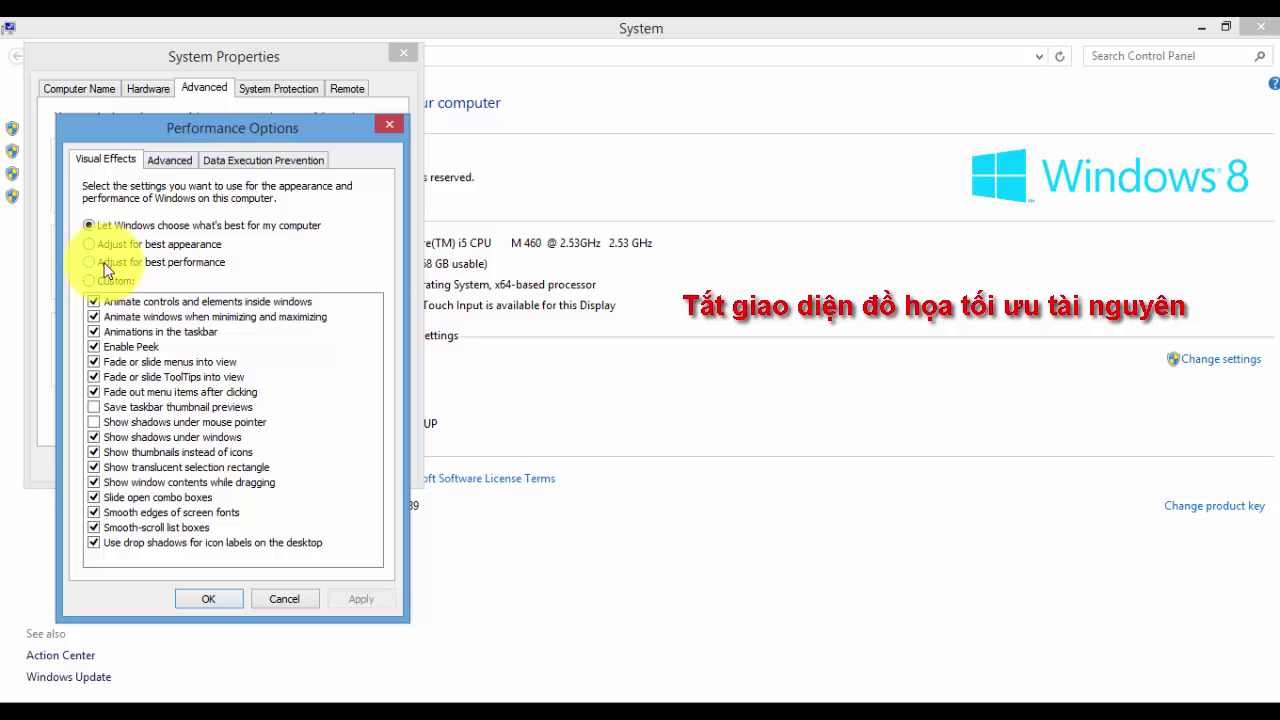
Set the visual effects to Adjust for best performance, apply the change and close the system windows
click(106, 264)
click(108, 243)
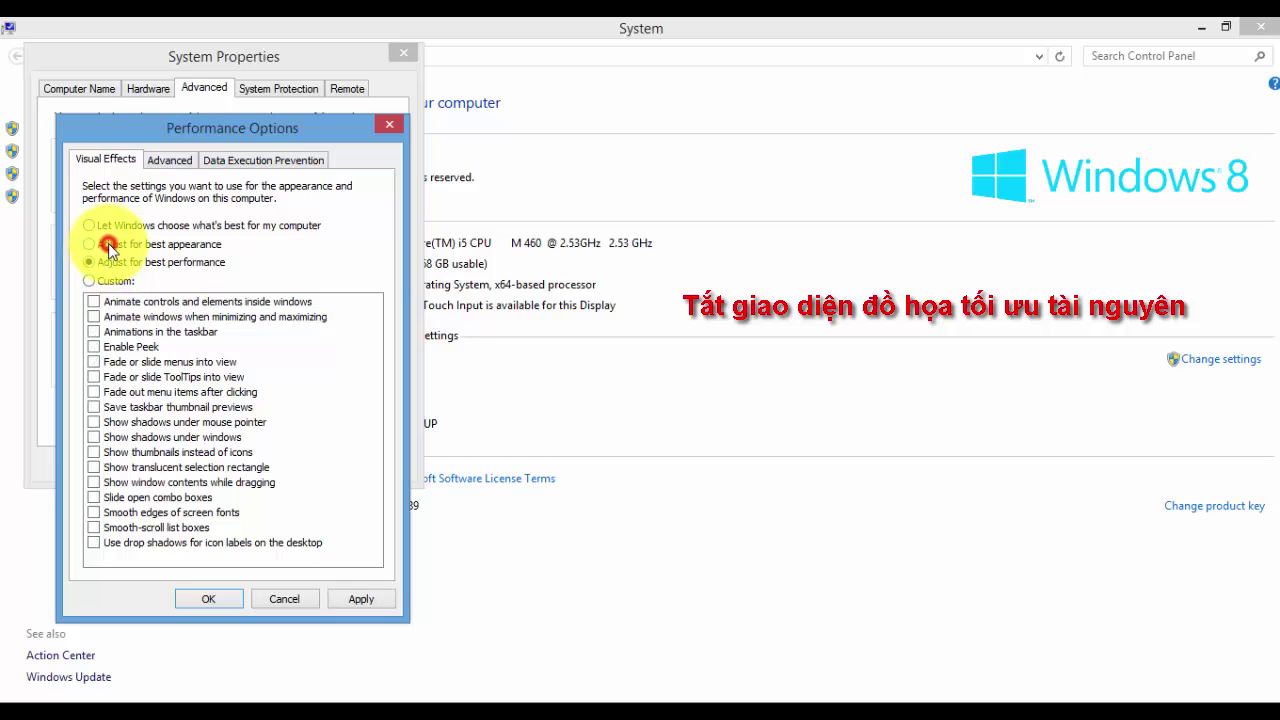
click(110, 260)
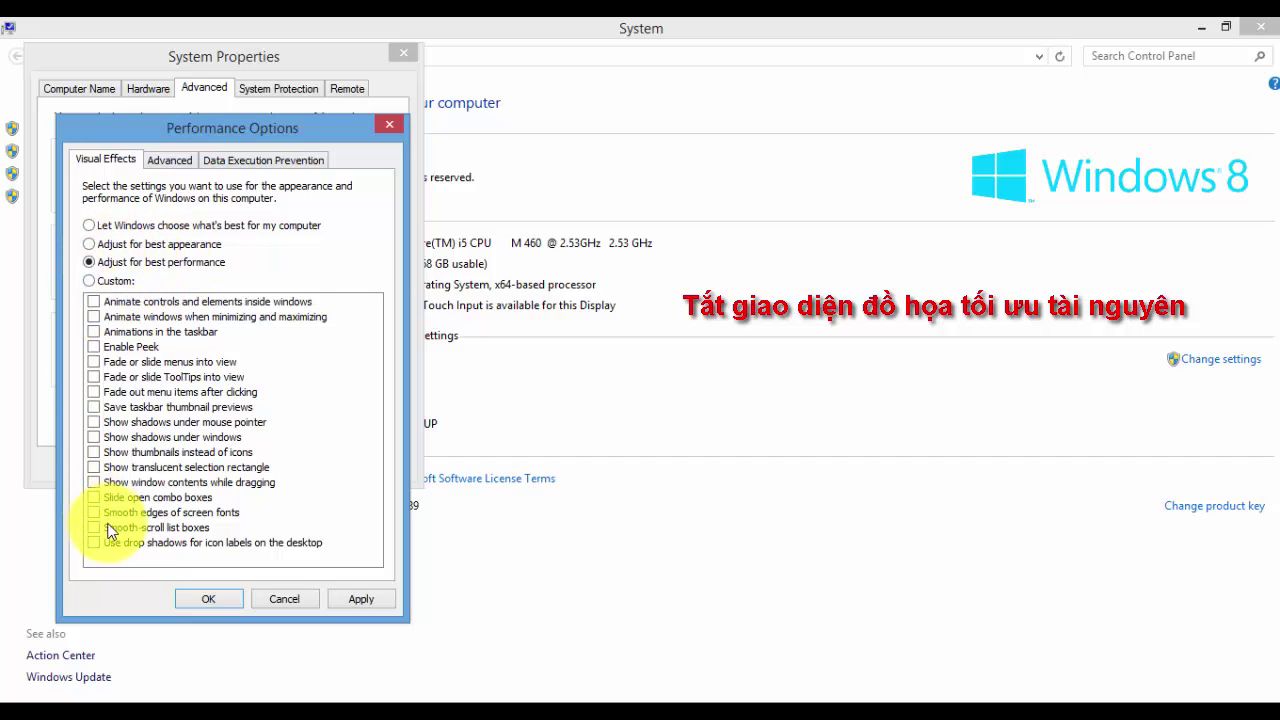
click(228, 598)
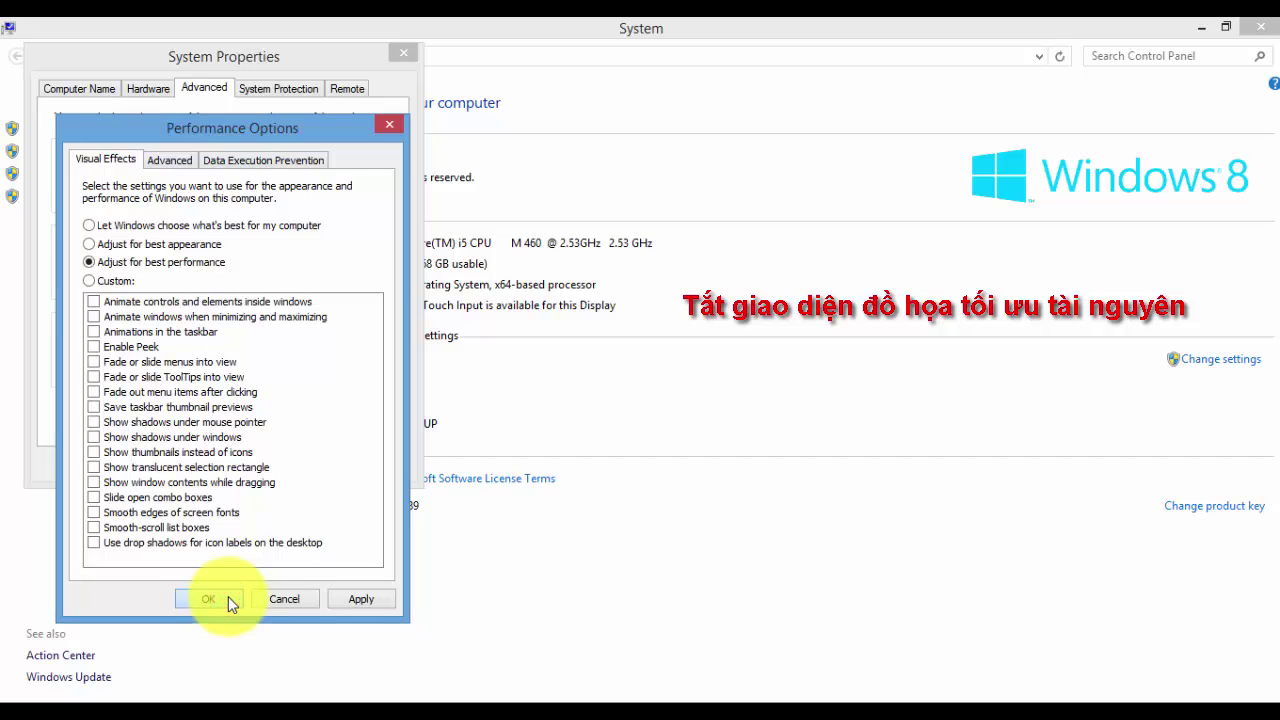
click(223, 464)
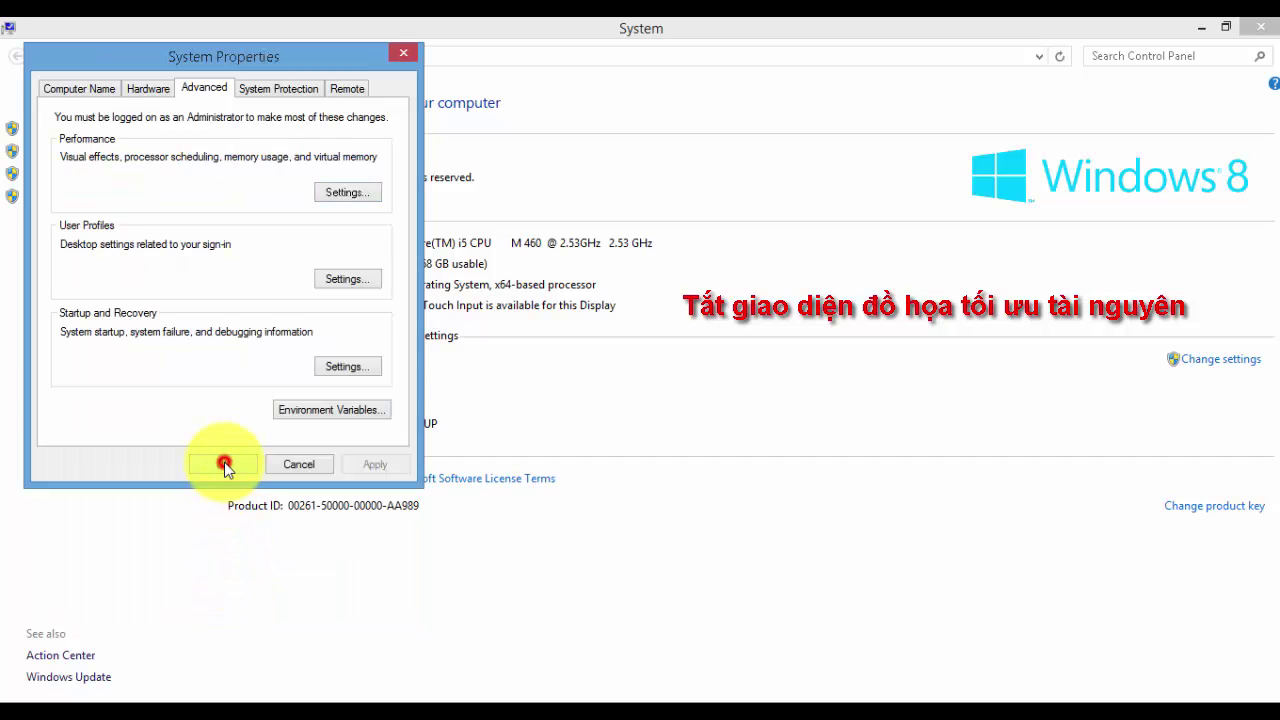
click(1254, 36)
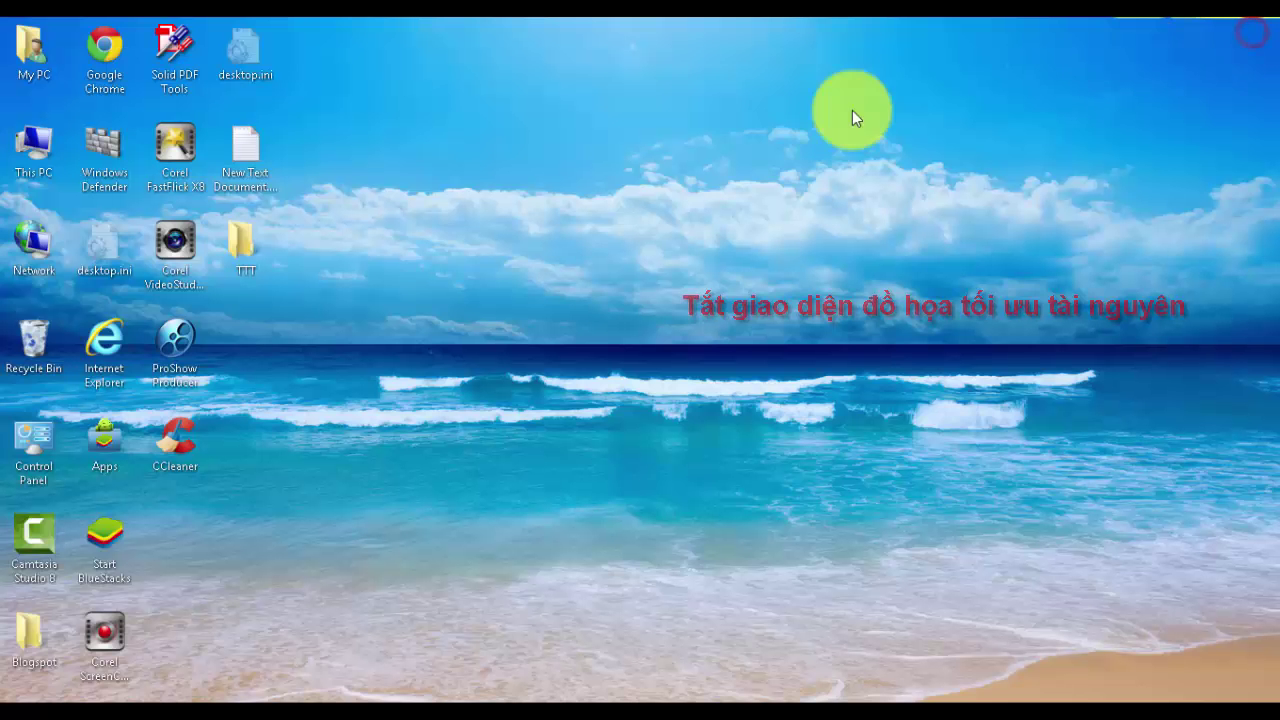
right_click(512, 298)
click(526, 340)
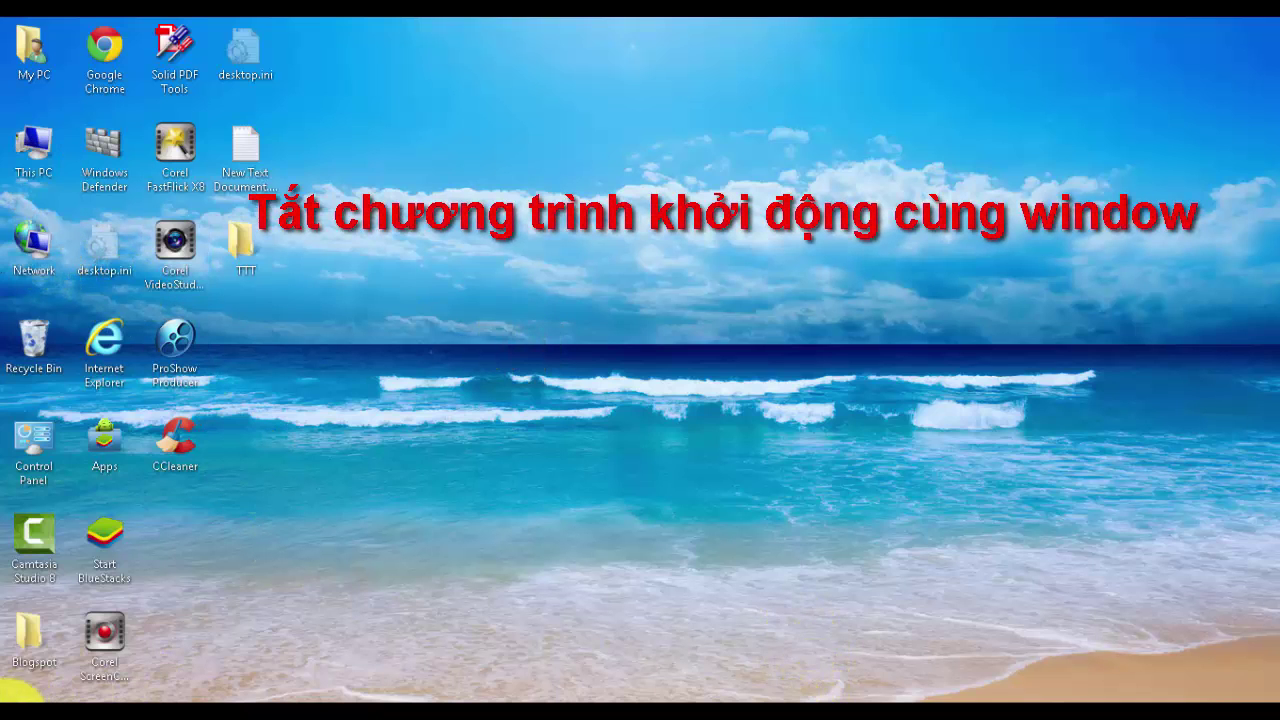
Launch System Configuration by running the msconfig command
click(12, 700)
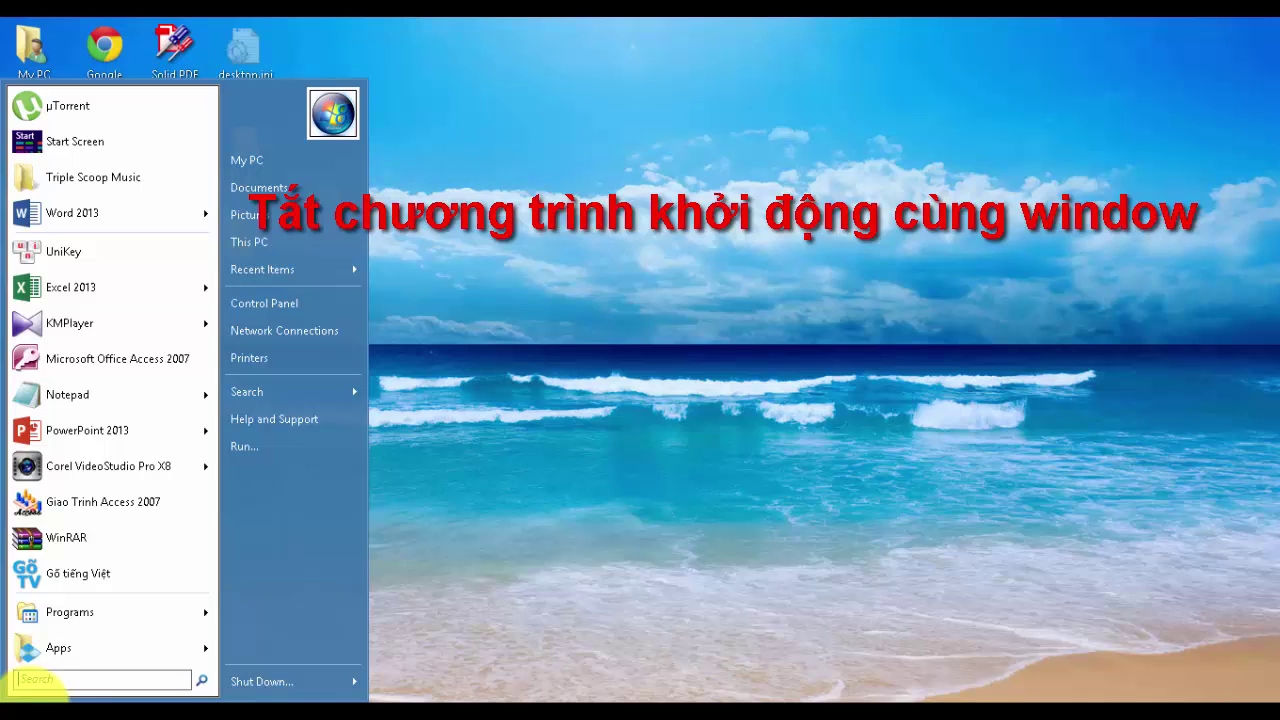
click(243, 446)
text(msconfig)
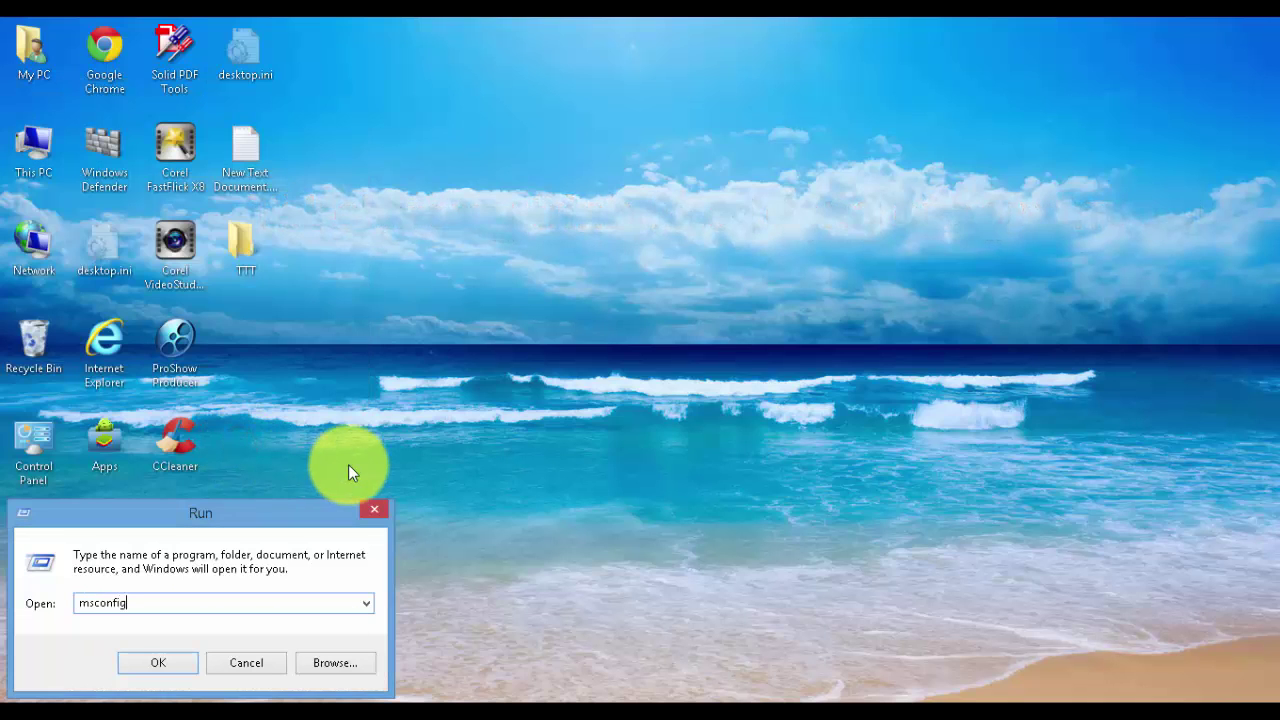
key(Return)
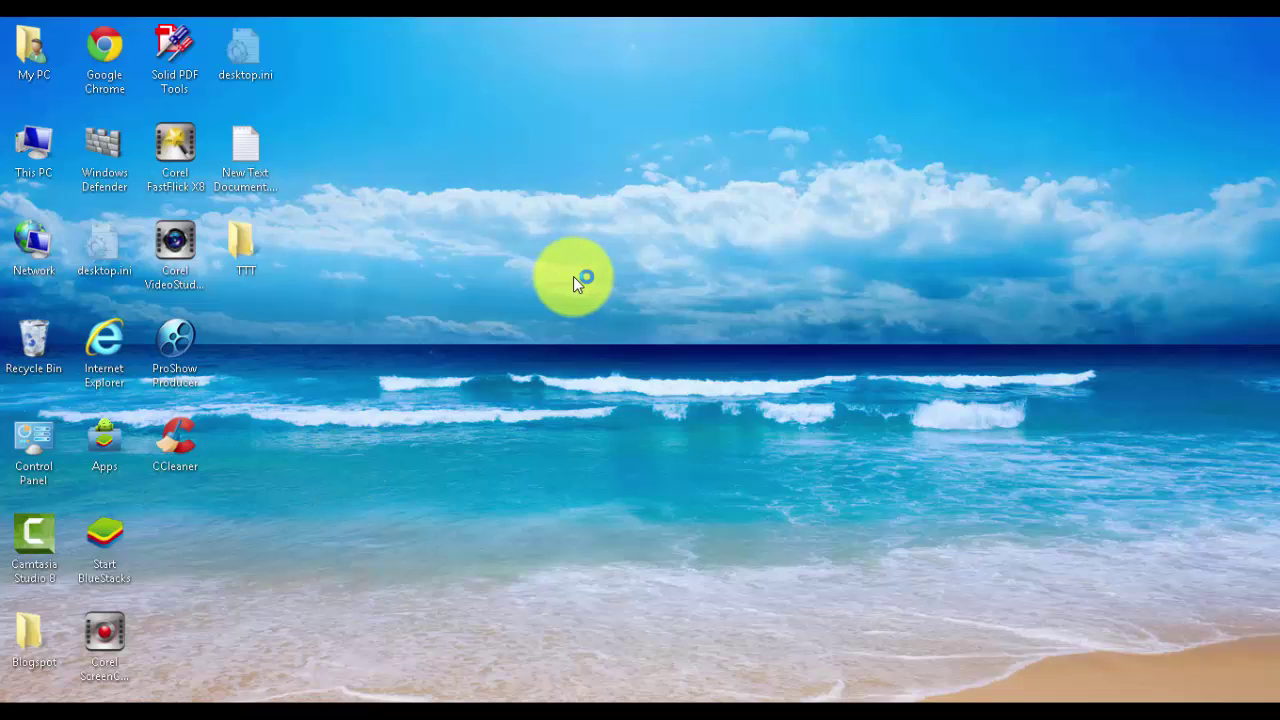
Open Task Manager from System Configuration's startup section and move its window higher on the desktop
click(538, 223)
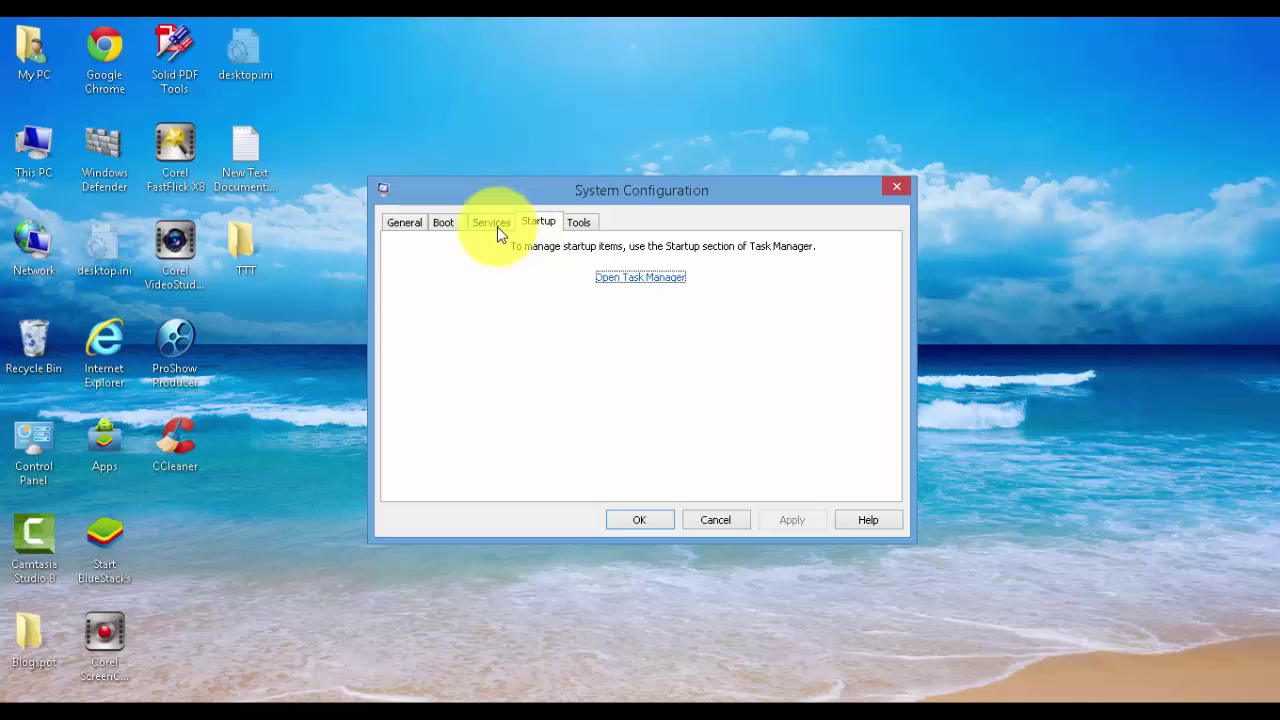
click(622, 279)
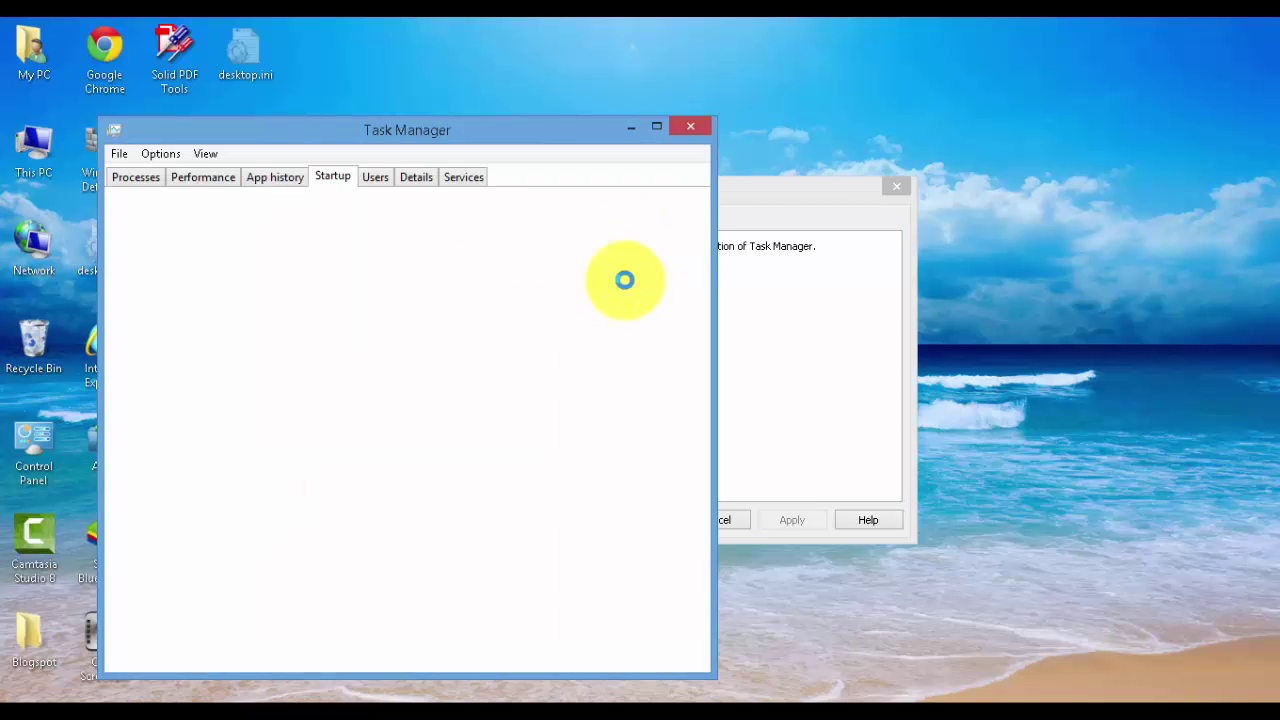
drag(500, 140, 651, 48)
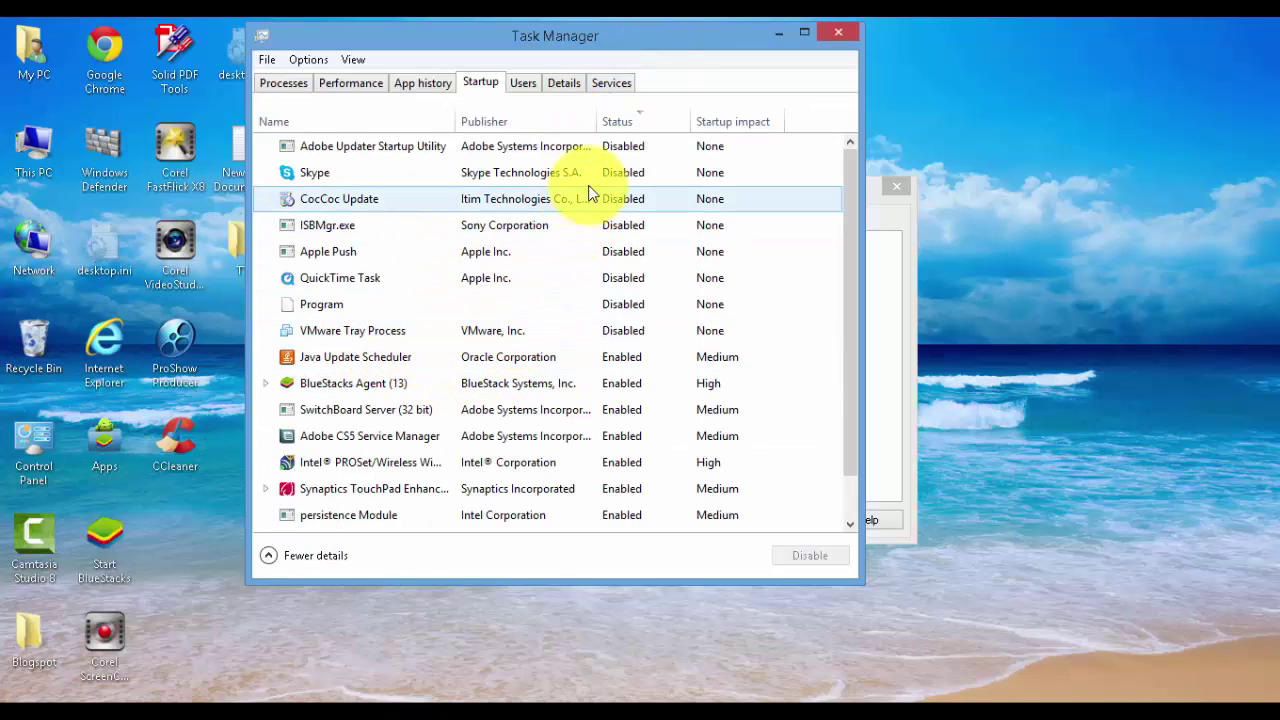
Disable the startup items Java Update Scheduler, BlueStacks Agent, SwitchBoard Server, Adobe CS5 Service Manager and persistence Module
click(608, 360)
click(802, 557)
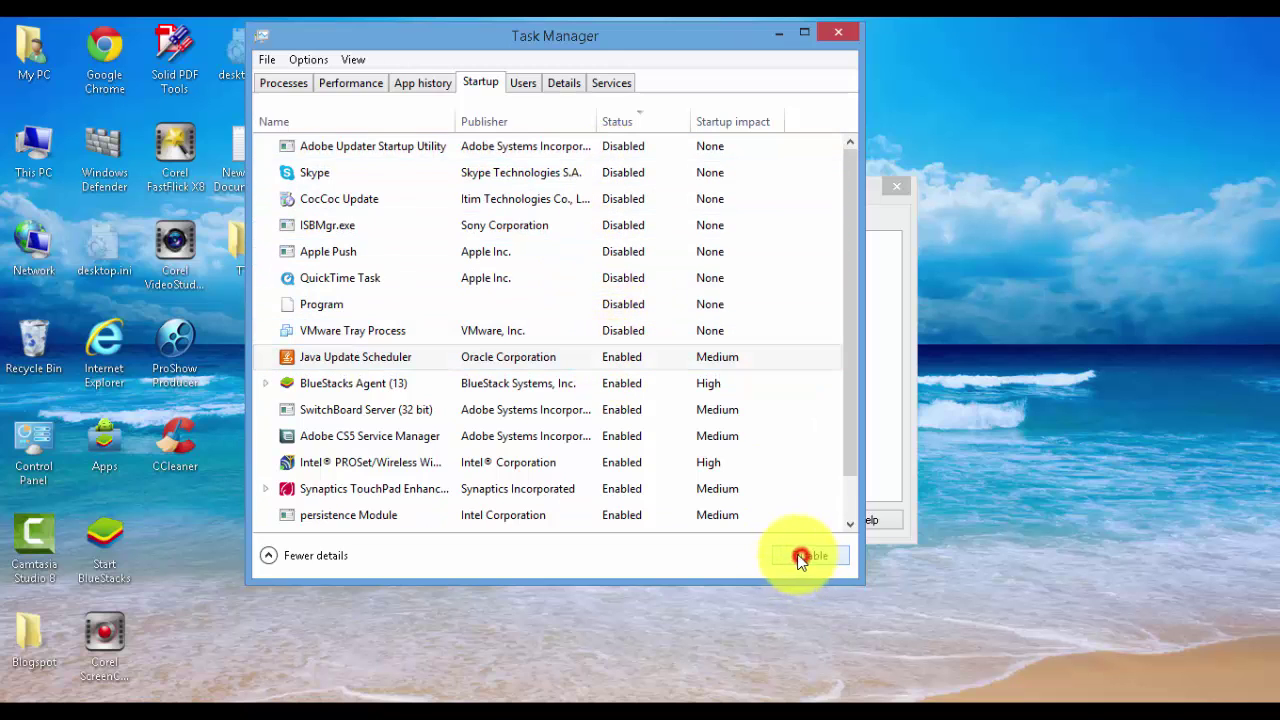
click(580, 386)
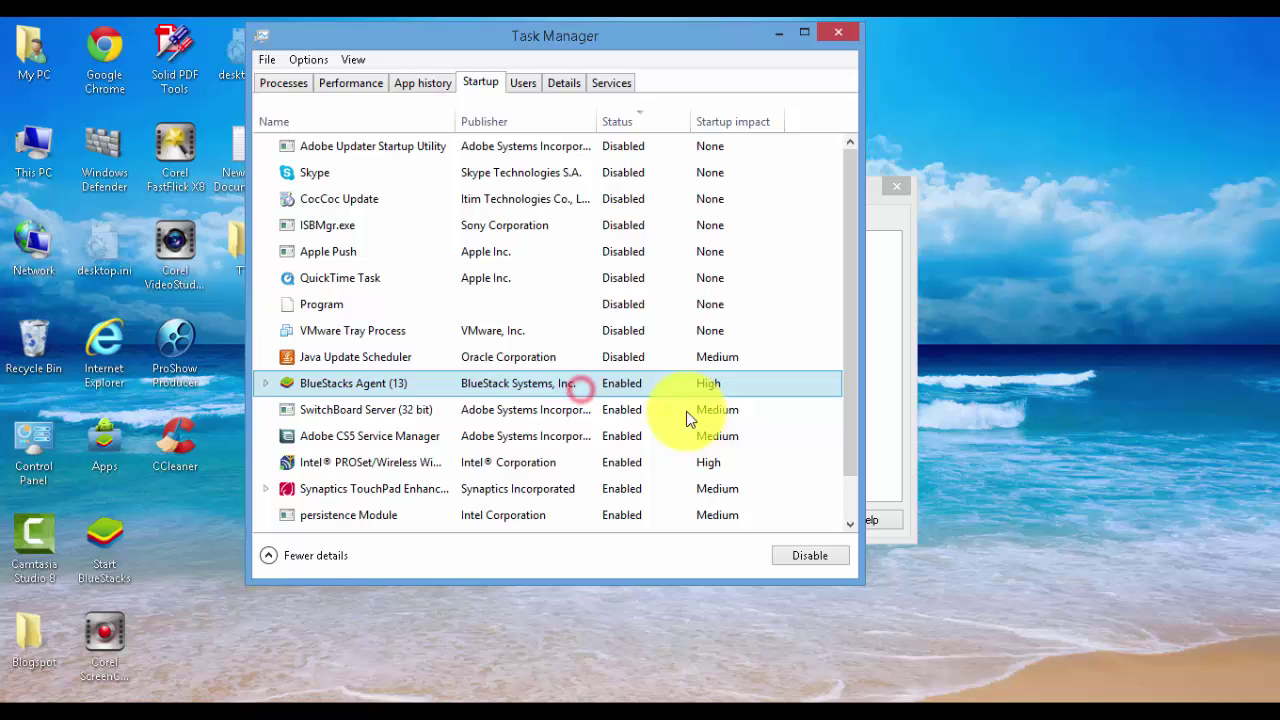
click(802, 558)
click(606, 412)
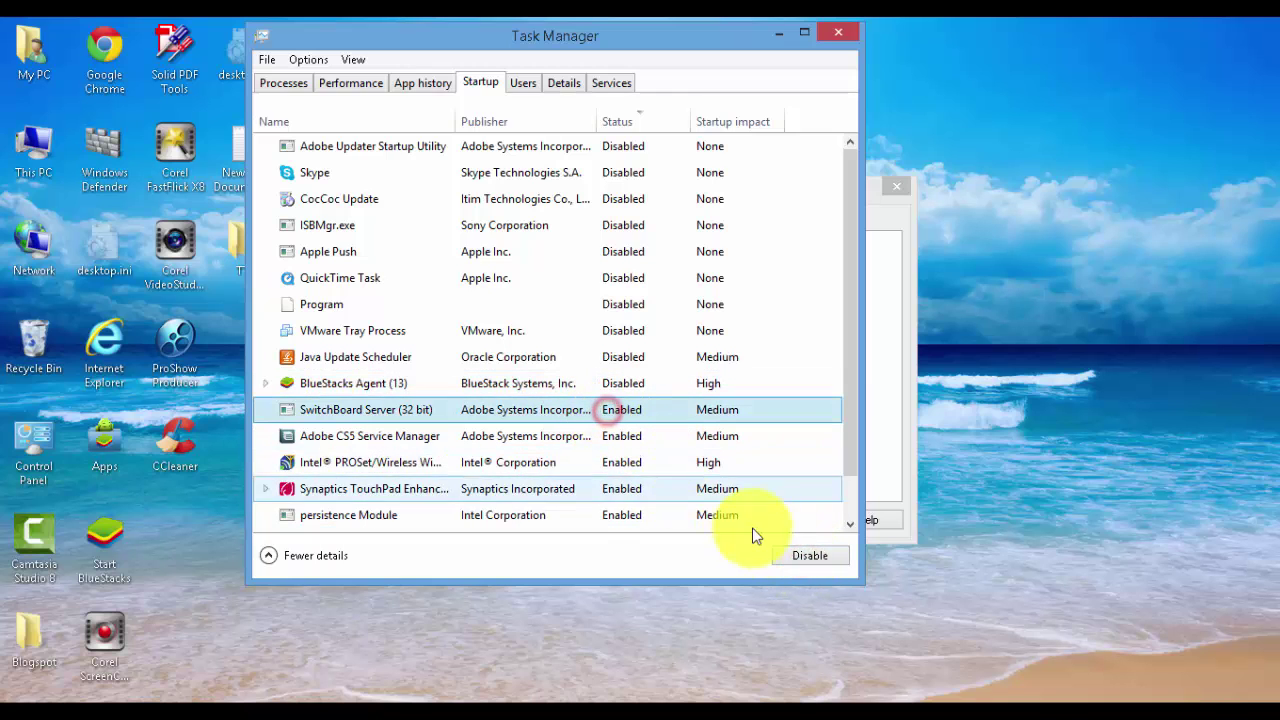
click(815, 557)
click(634, 436)
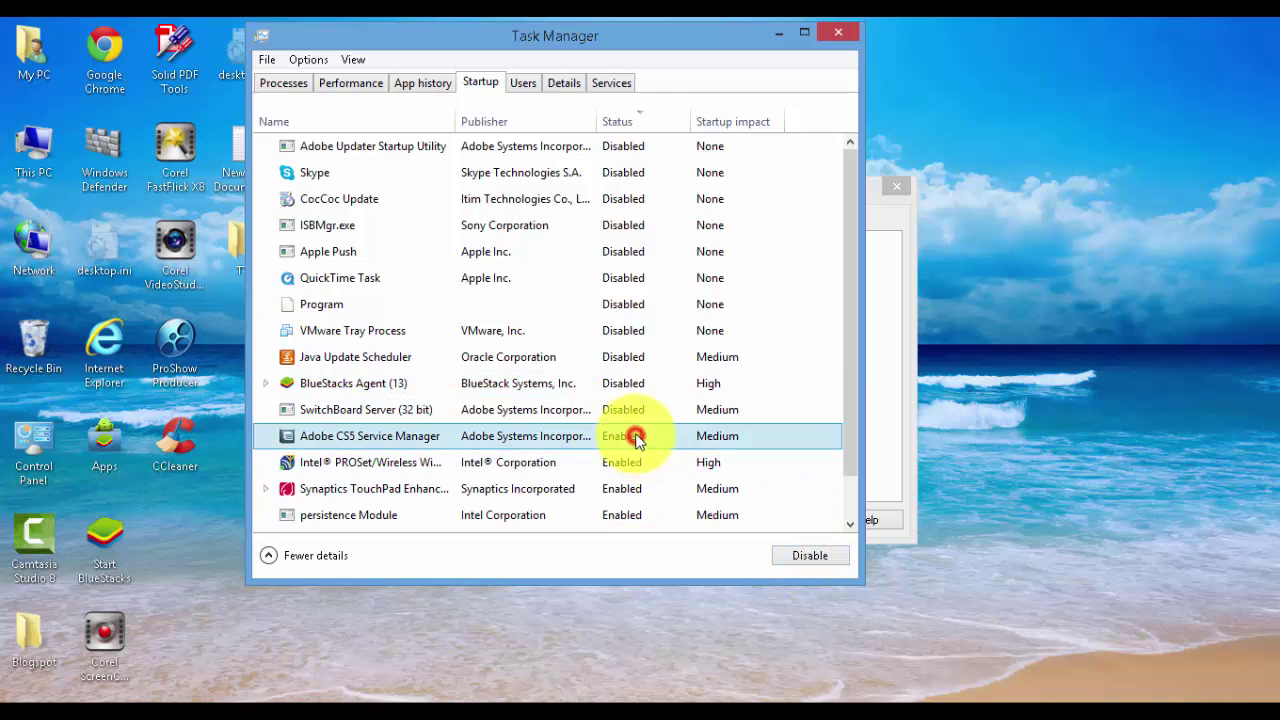
click(802, 557)
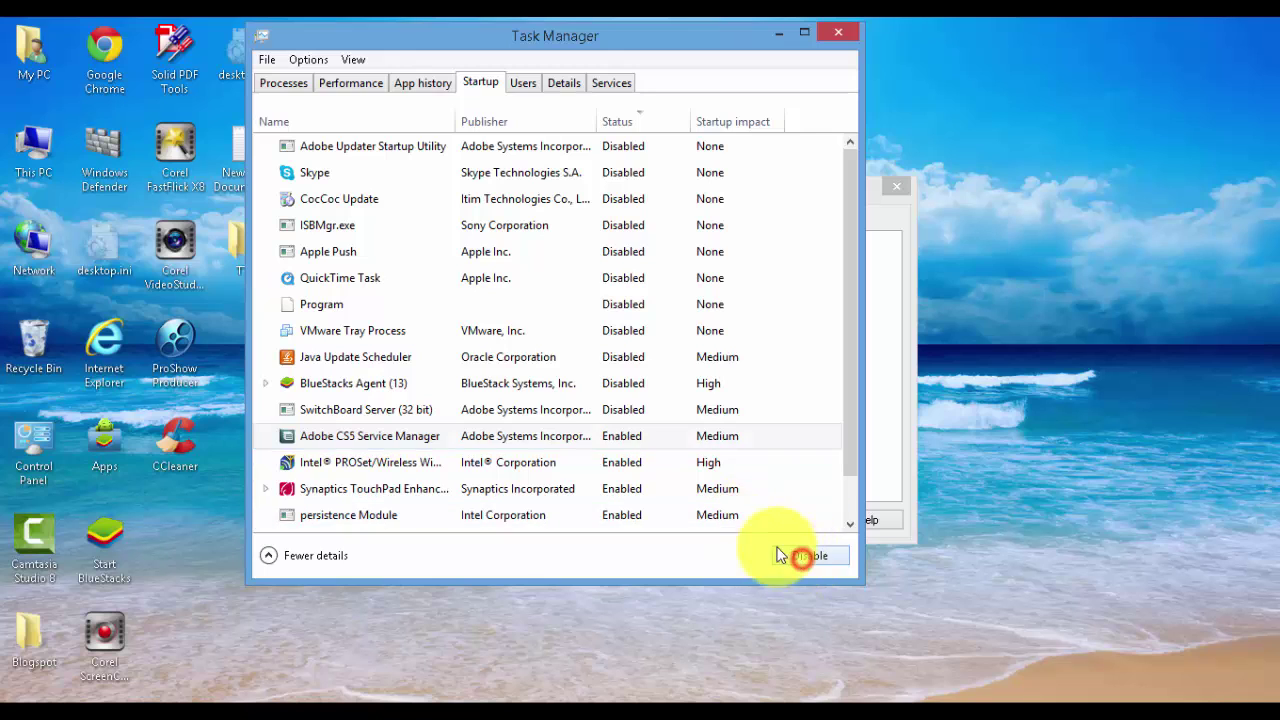
click(606, 516)
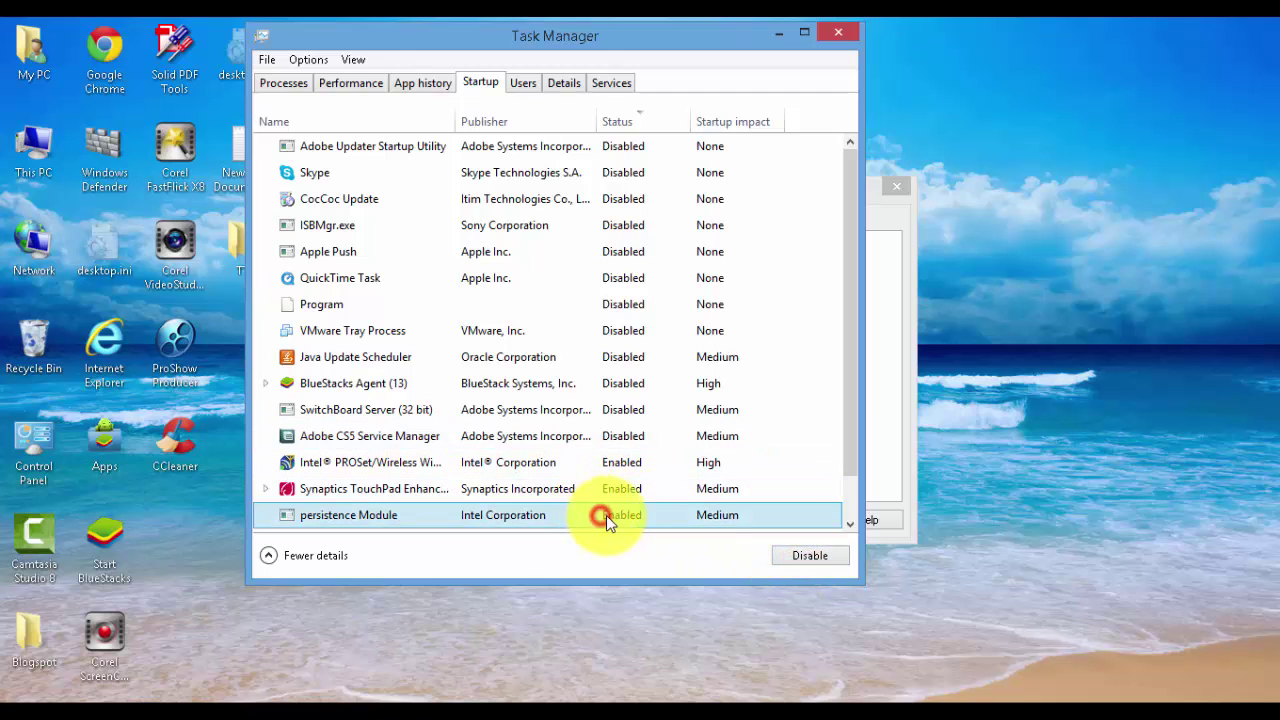
click(792, 558)
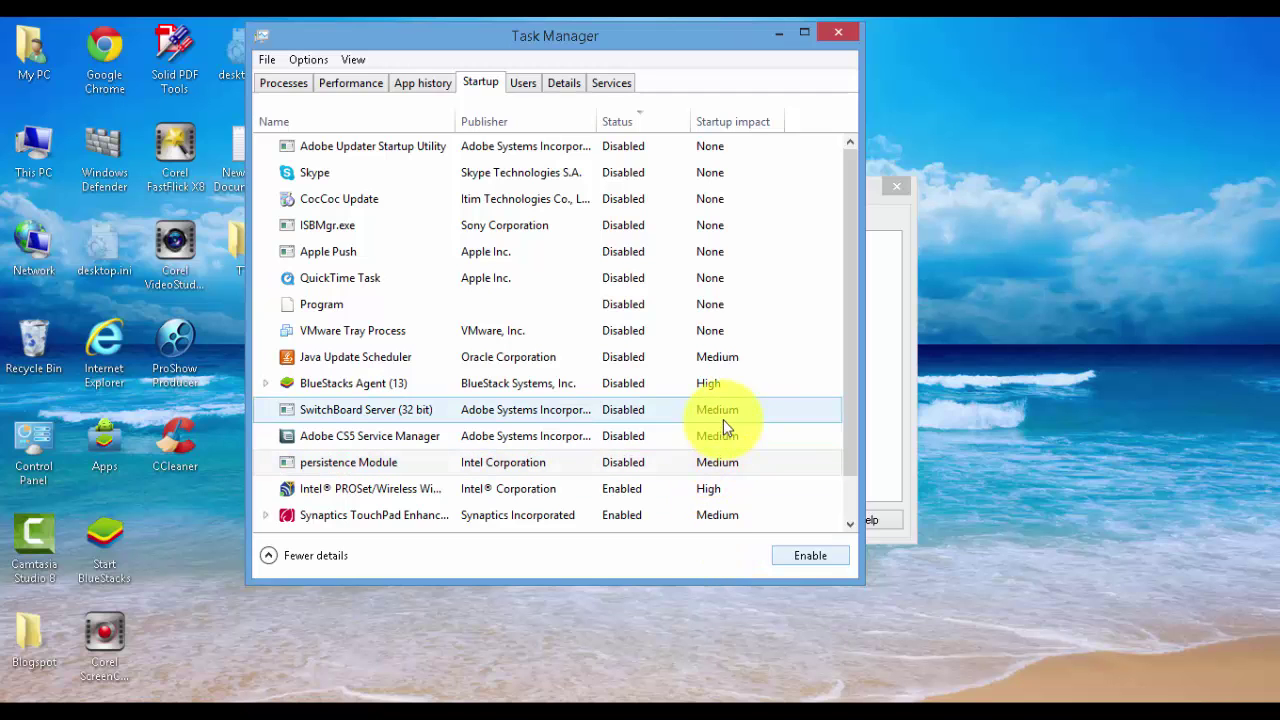
Look through the remaining enabled startup items and search online for information about hkcmd Module
scroll(850, 437, down, 1)
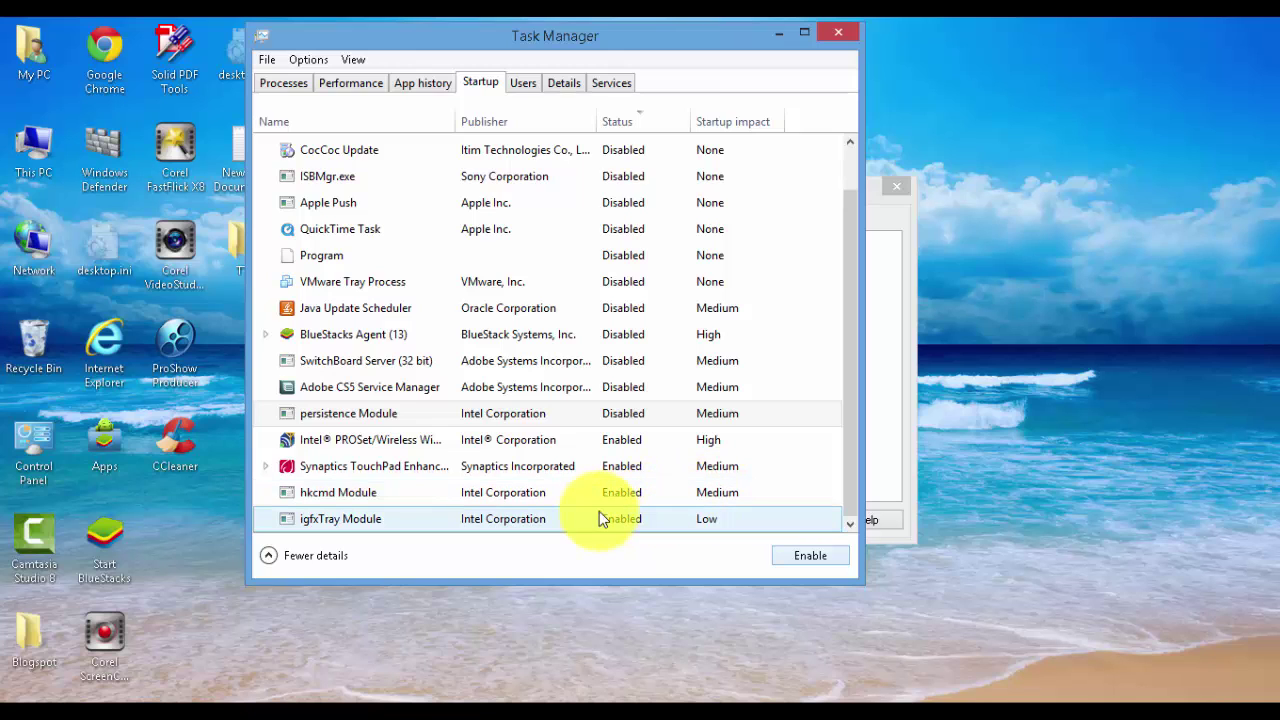
click(604, 450)
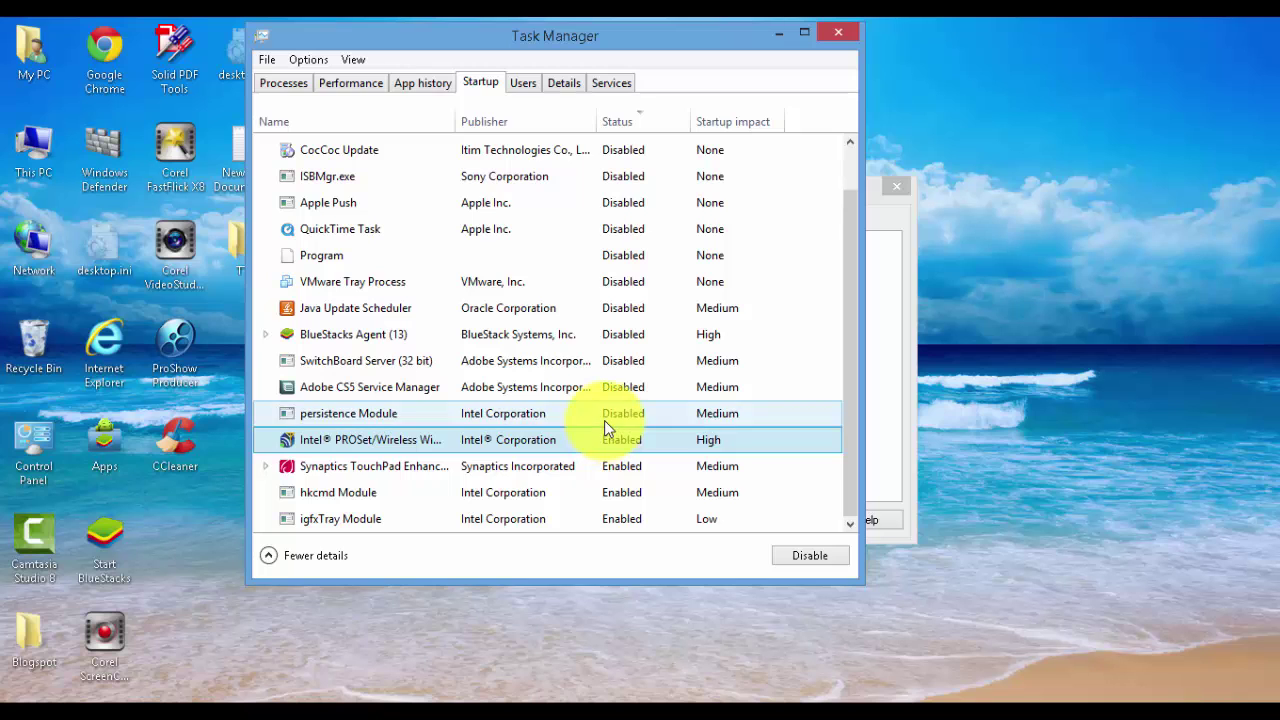
click(604, 420)
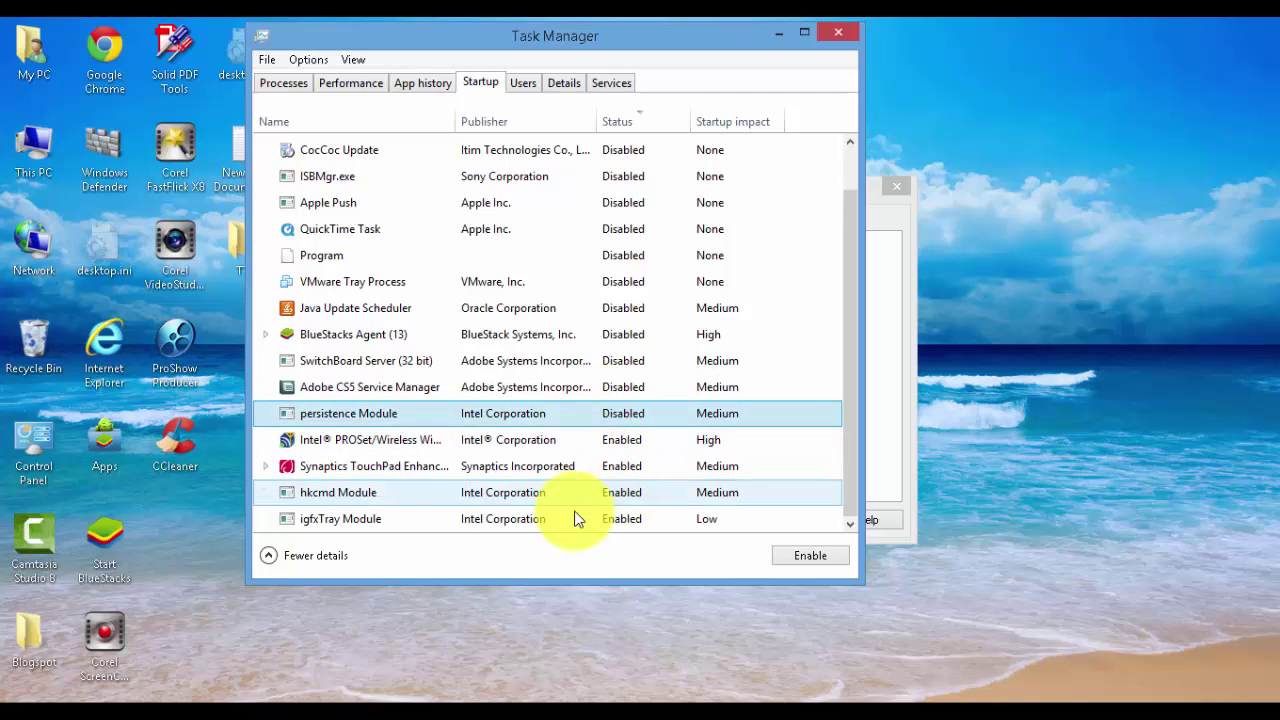
right_click(356, 491)
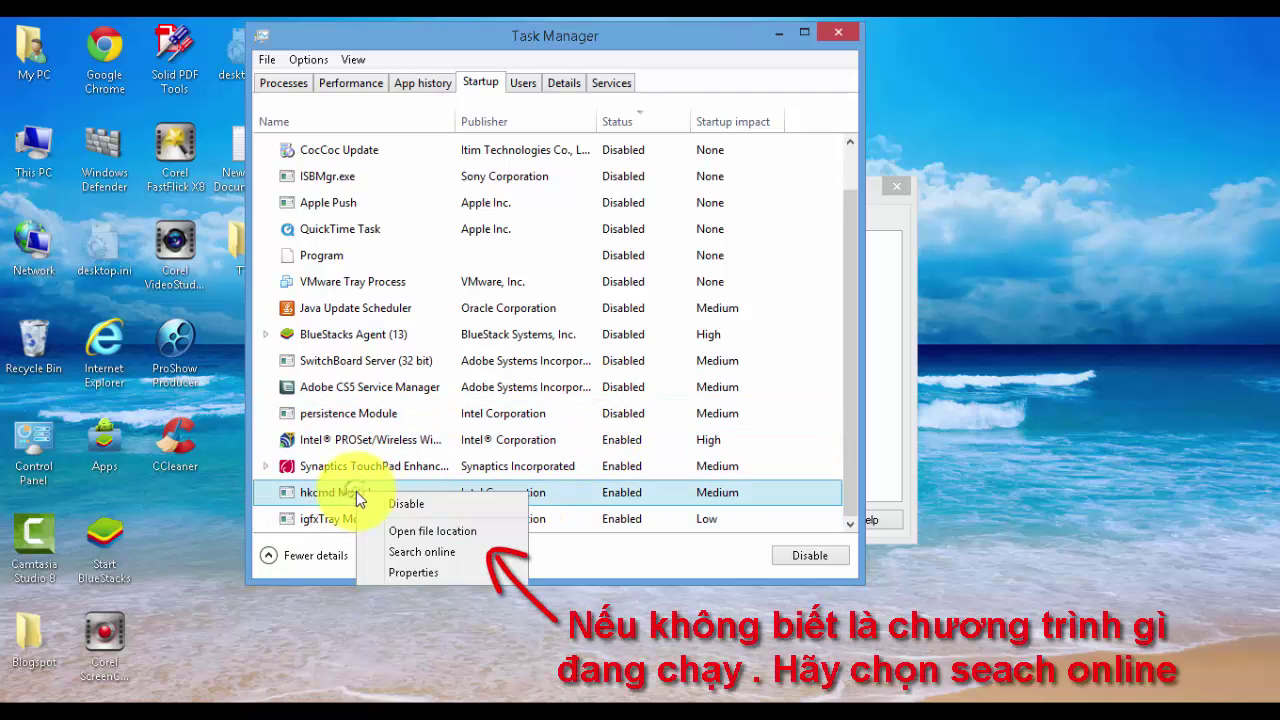
click(400, 552)
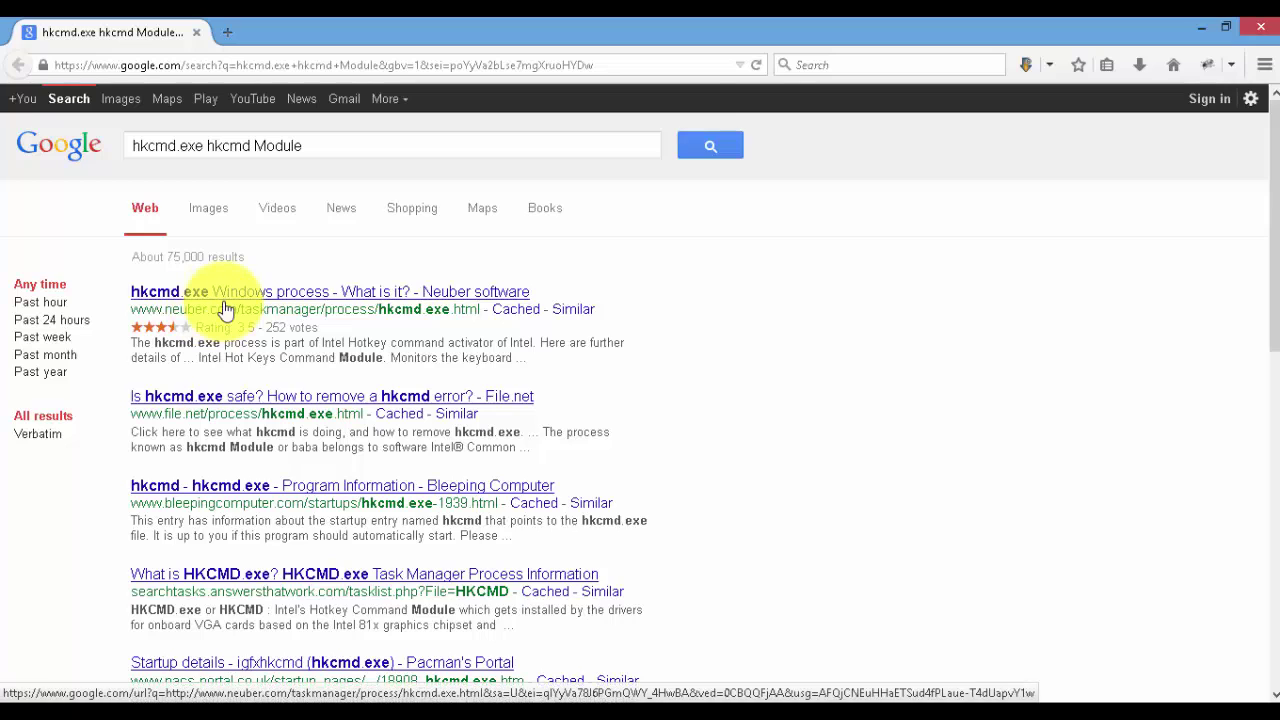
Replace the Google query with "tim hieu chương trình đó là gì để ta có thể disable" without submitting it
triple_click(420, 151)
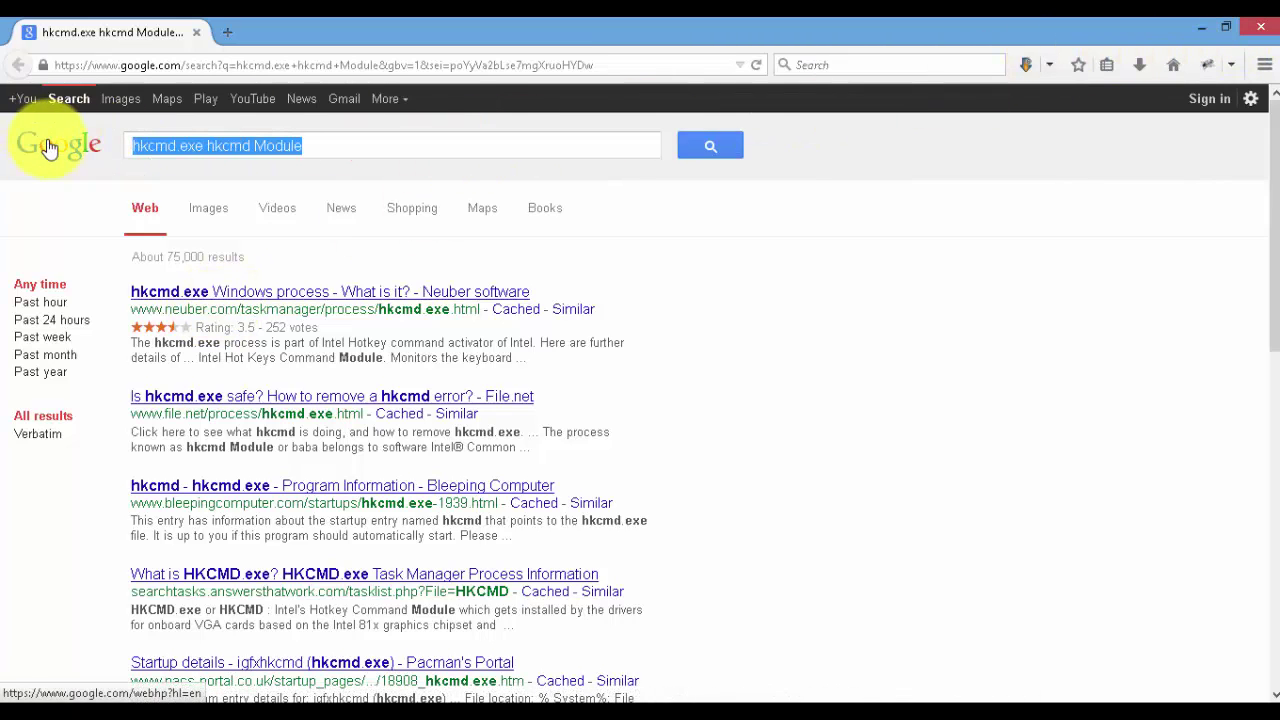
text(tim)
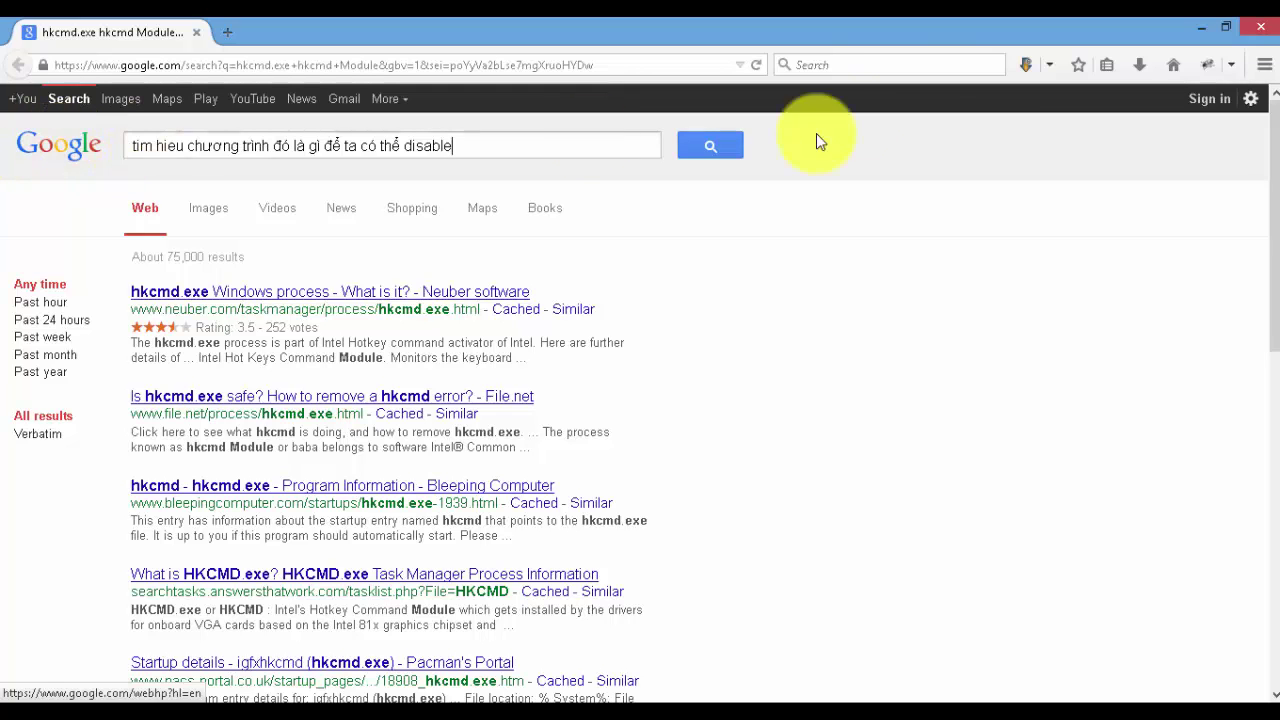
Close the browser and disable the hkcmd Module startup item in Task Manager
click(1260, 26)
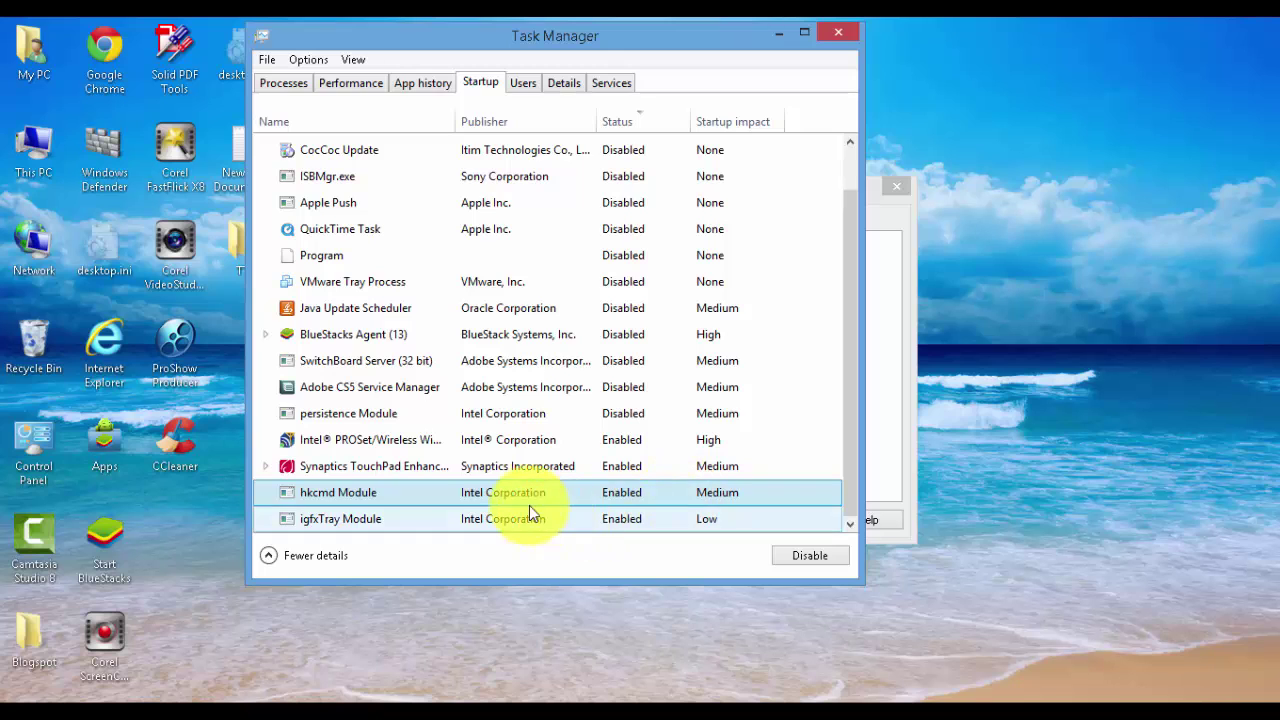
click(800, 556)
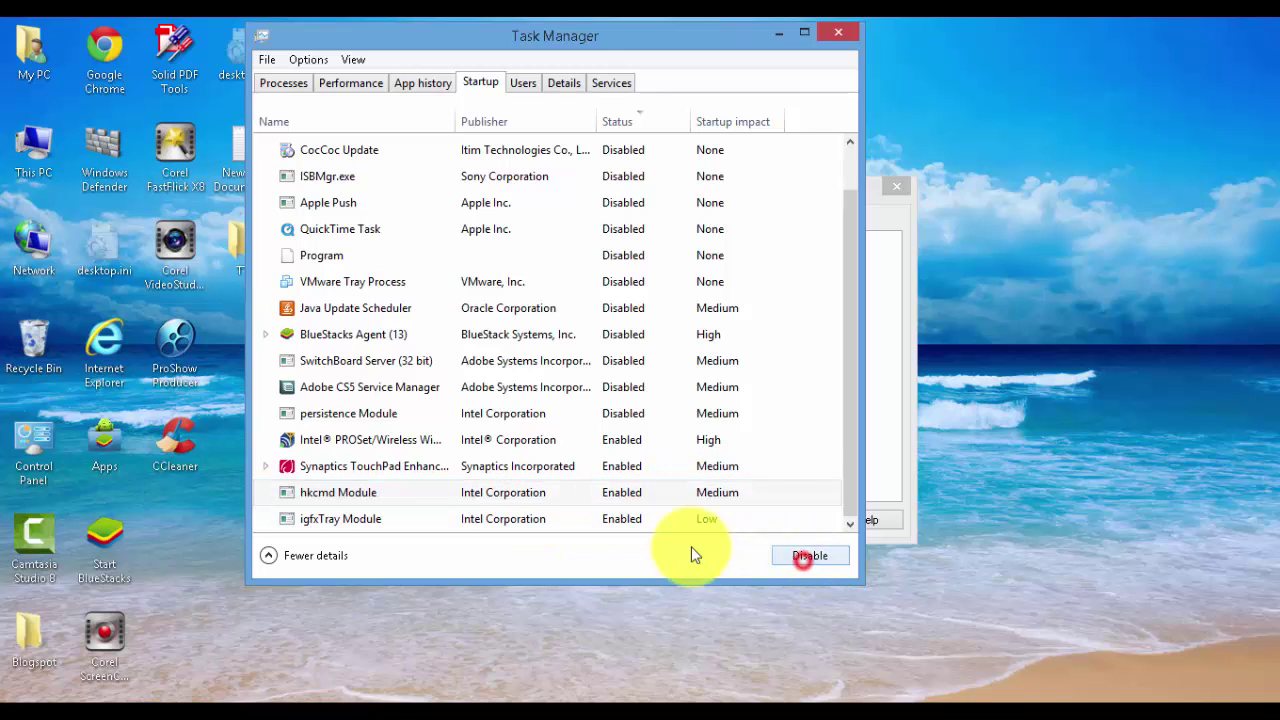
Disable the igfxTray Module startup item and close Task Manager
click(667, 519)
click(800, 556)
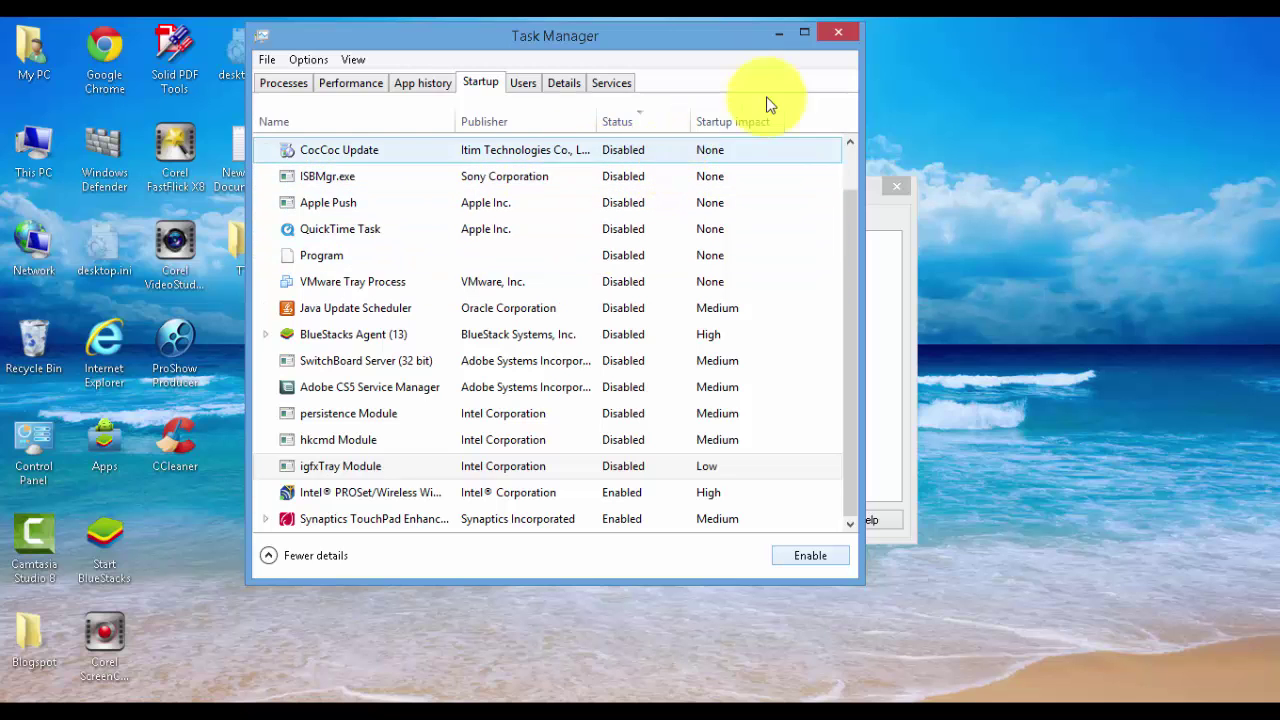
click(840, 35)
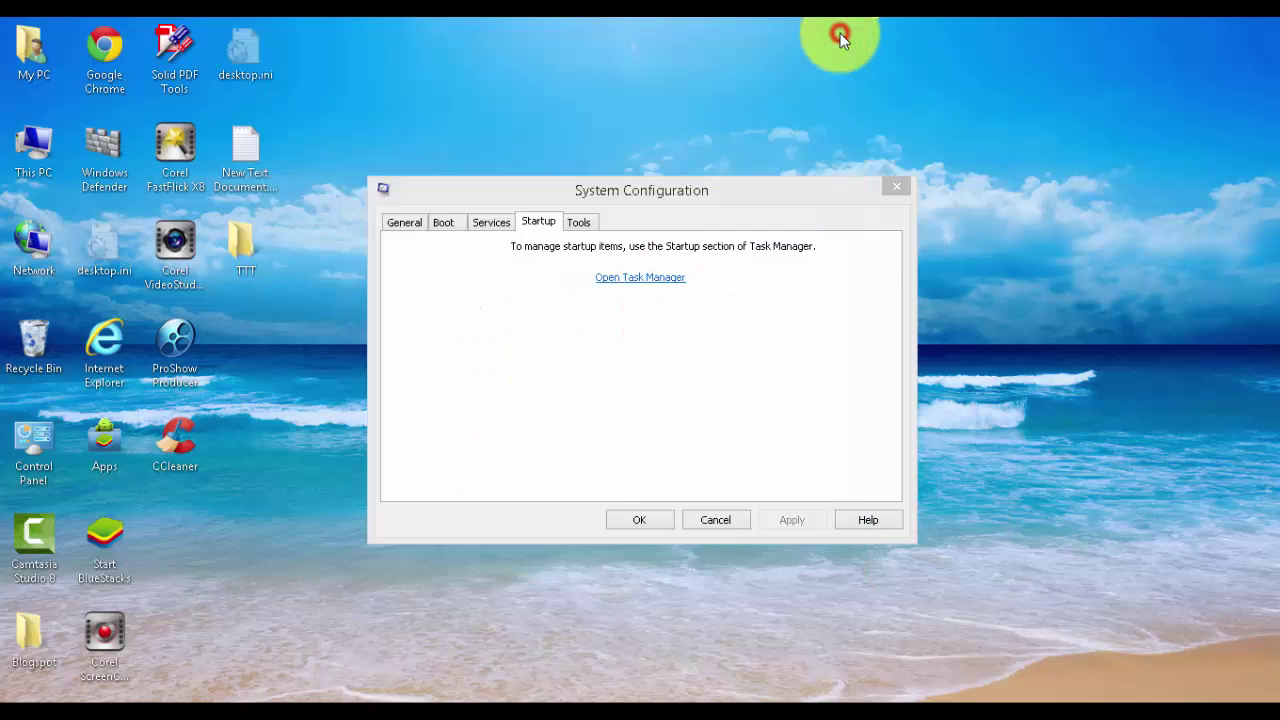
Check the number of processors and maximum memory in the advanced boot options, leaving them without saving
click(447, 222)
click(440, 358)
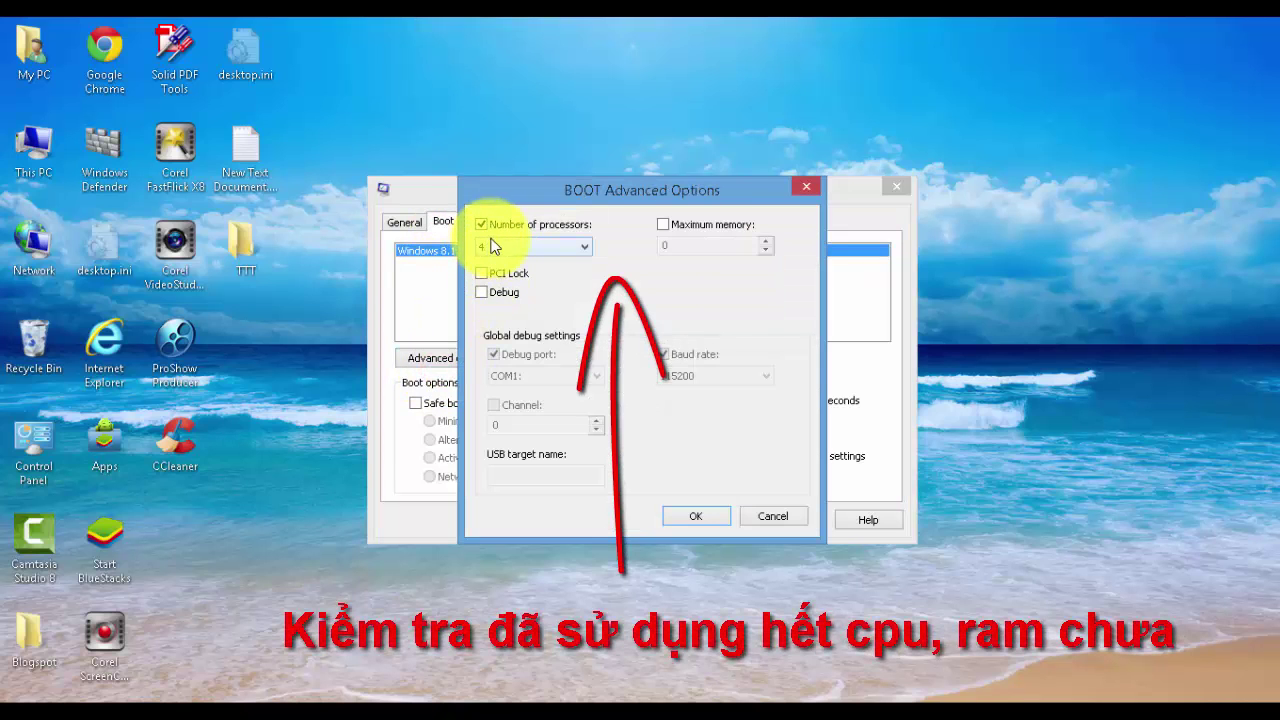
click(741, 516)
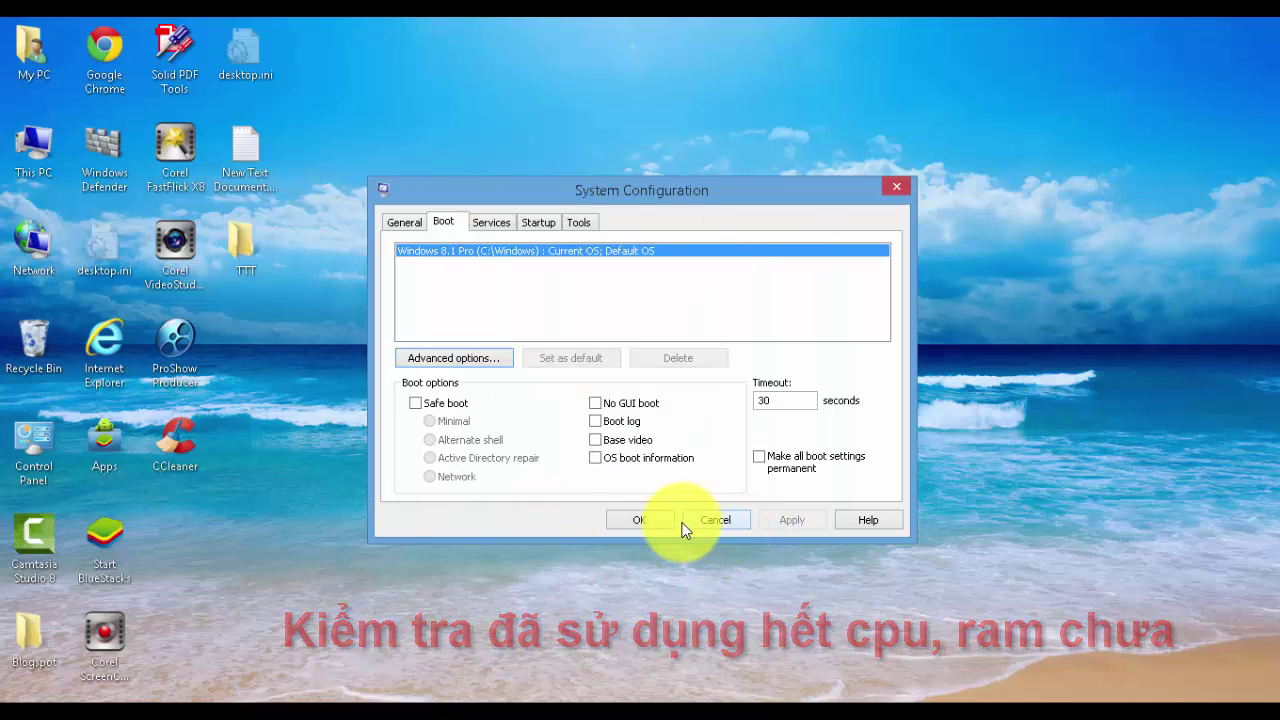
Disable the BlueStacks Android Service and BlueStacks Updater Service in System Configuration's list of services
click(495, 222)
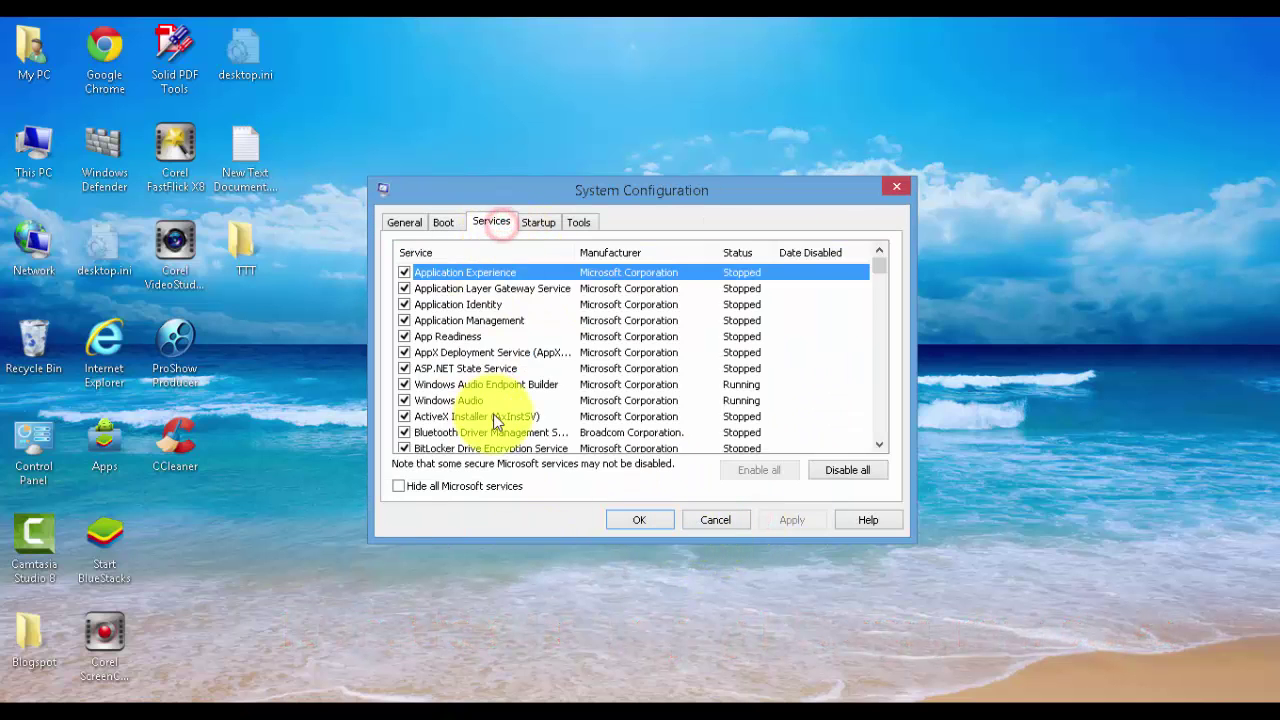
scroll(494, 414, down, 5)
scroll(494, 420, up, 2)
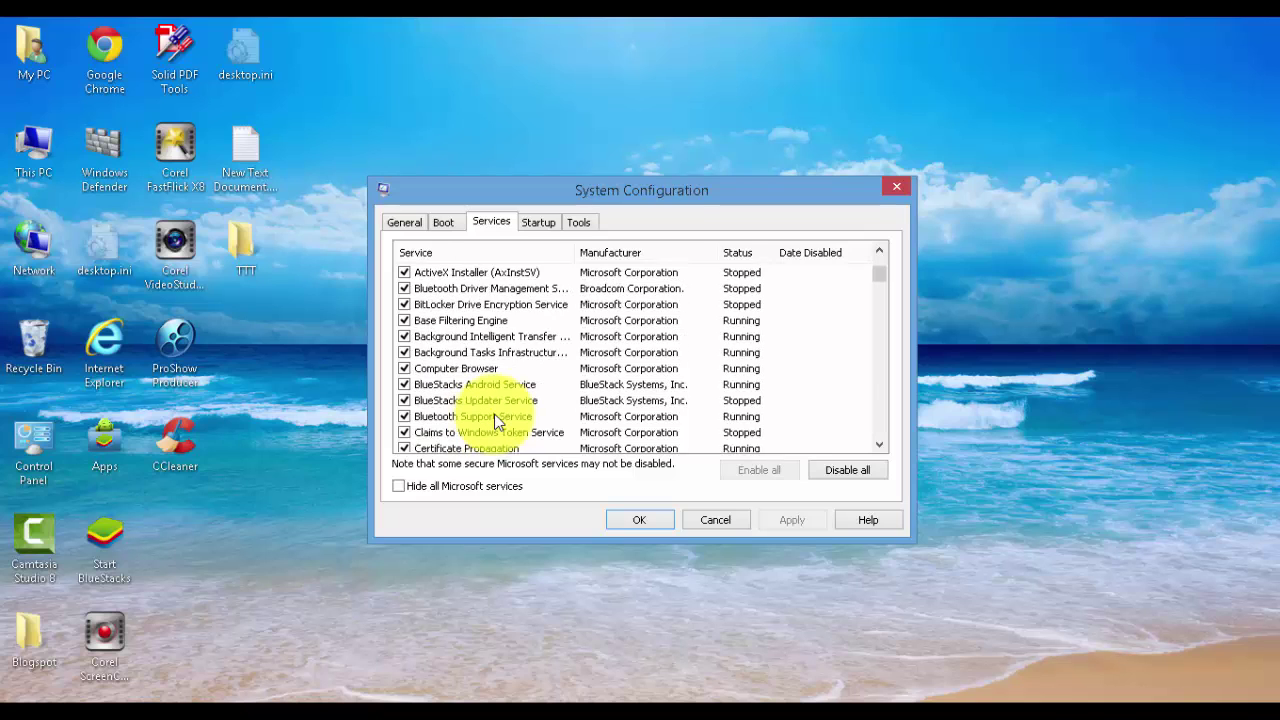
click(415, 384)
click(405, 400)
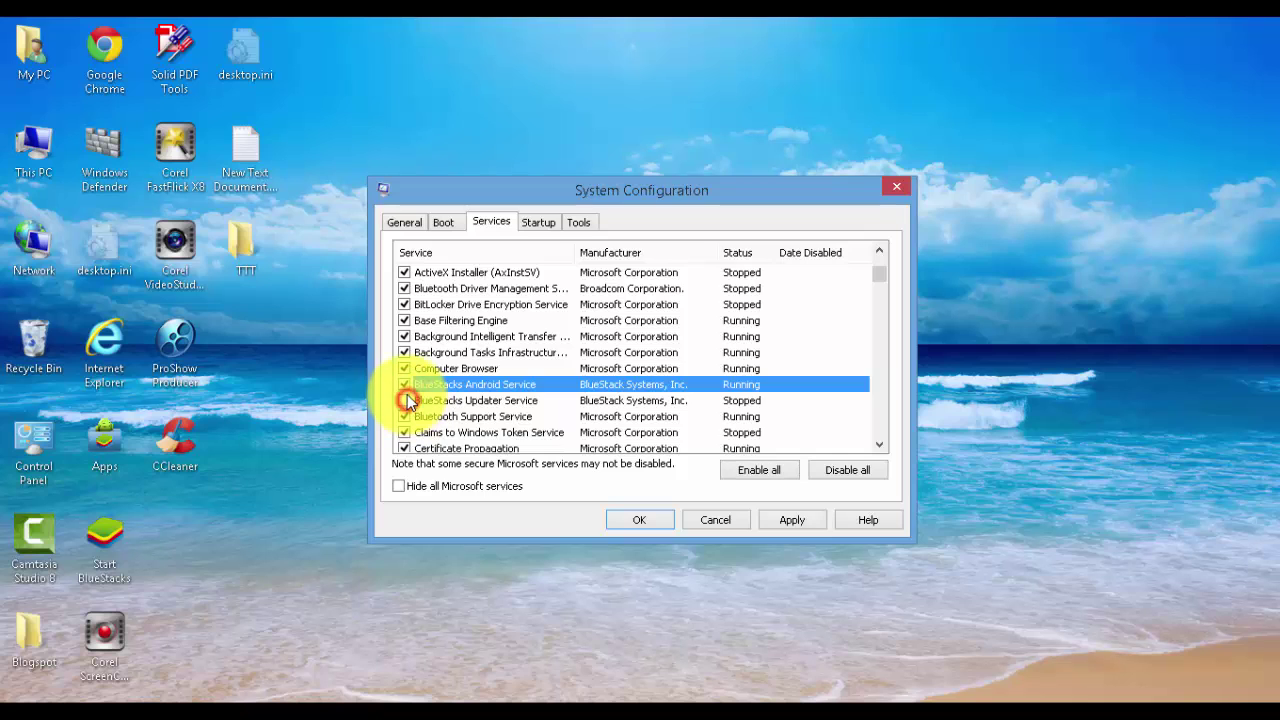
click(404, 384)
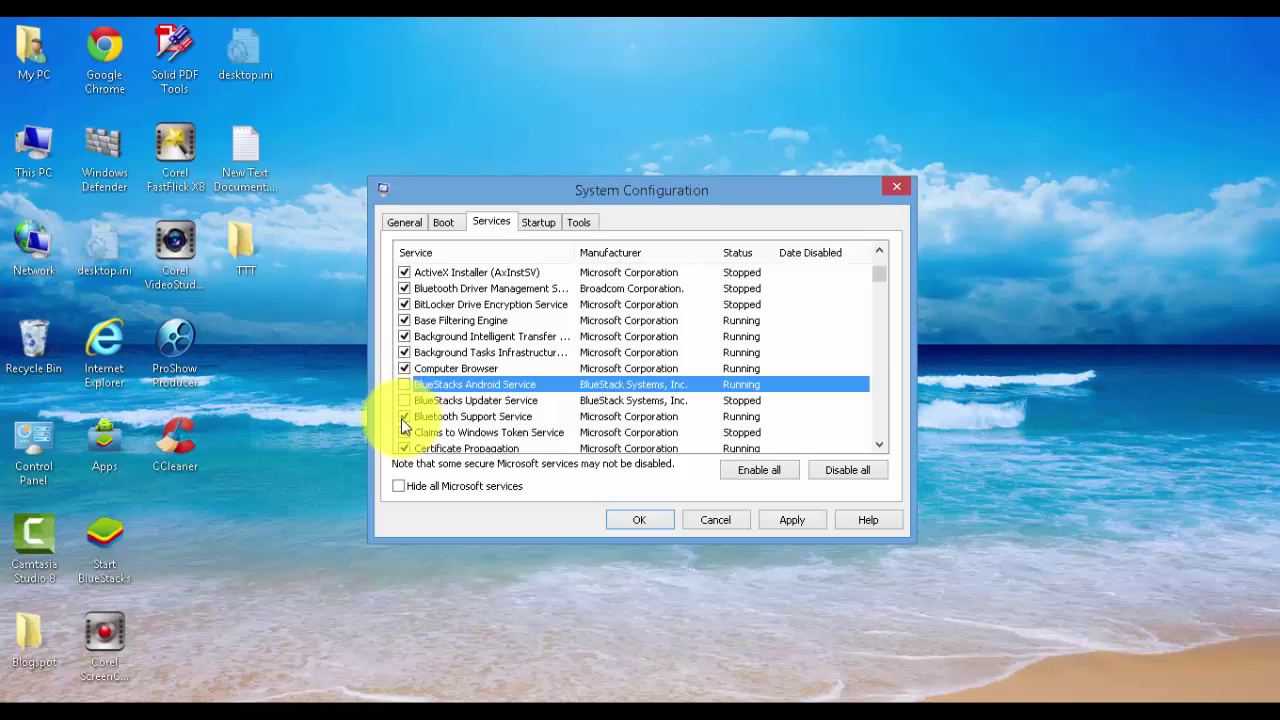
Look through the rest of the services list for further unneeded services that could be disabled
scroll(401, 418, down, 1)
scroll(403, 416, down, 1)
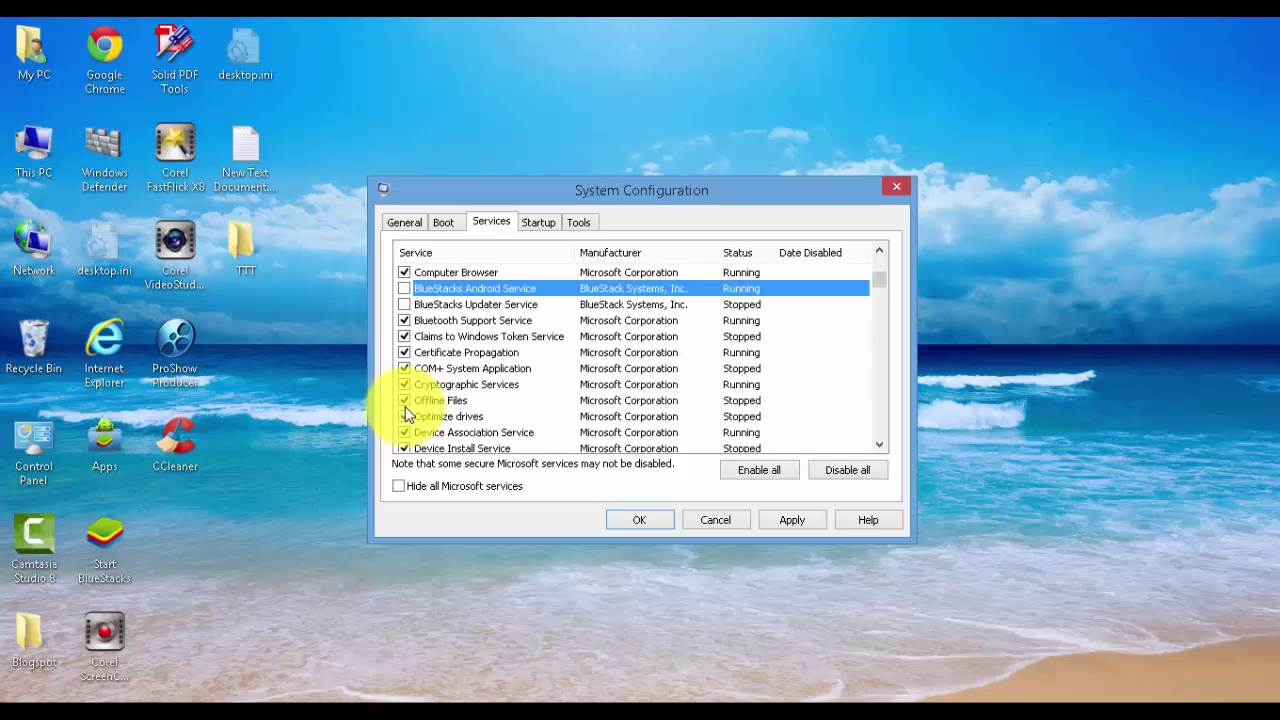
scroll(405, 414, down, 4)
scroll(405, 412, down, 7)
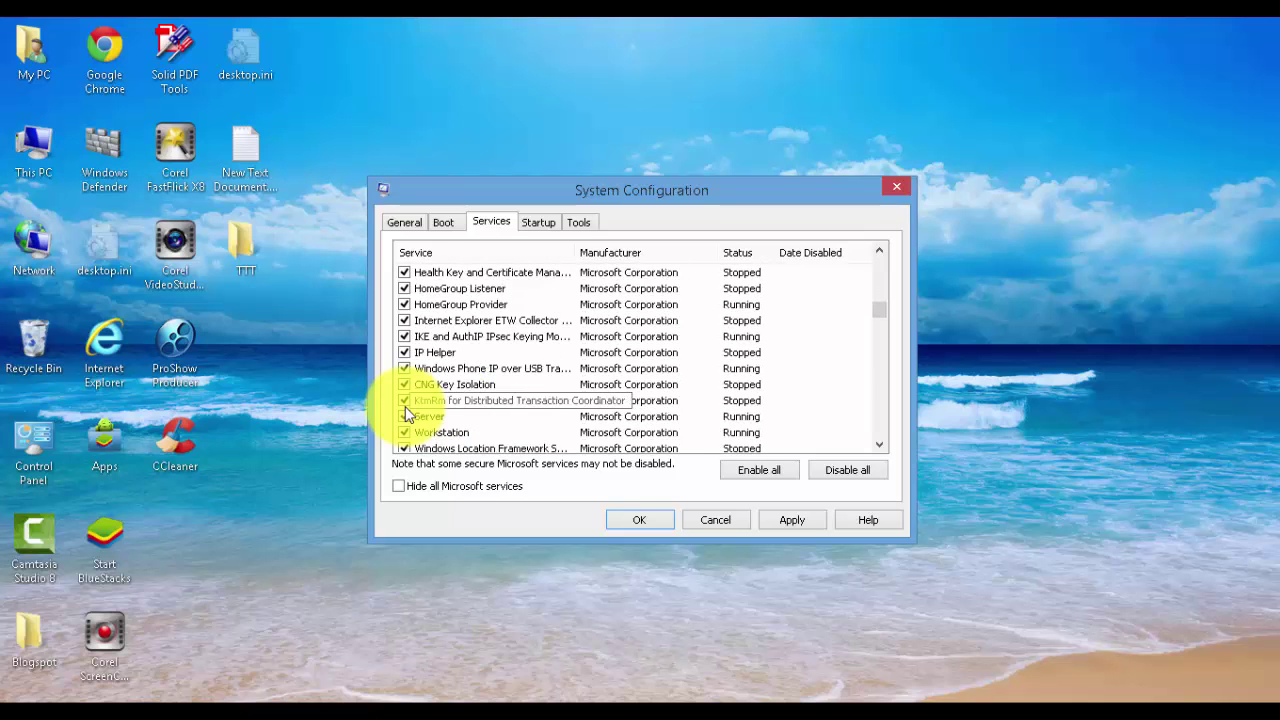
scroll(405, 413, down, 5)
scroll(405, 410, down, 6)
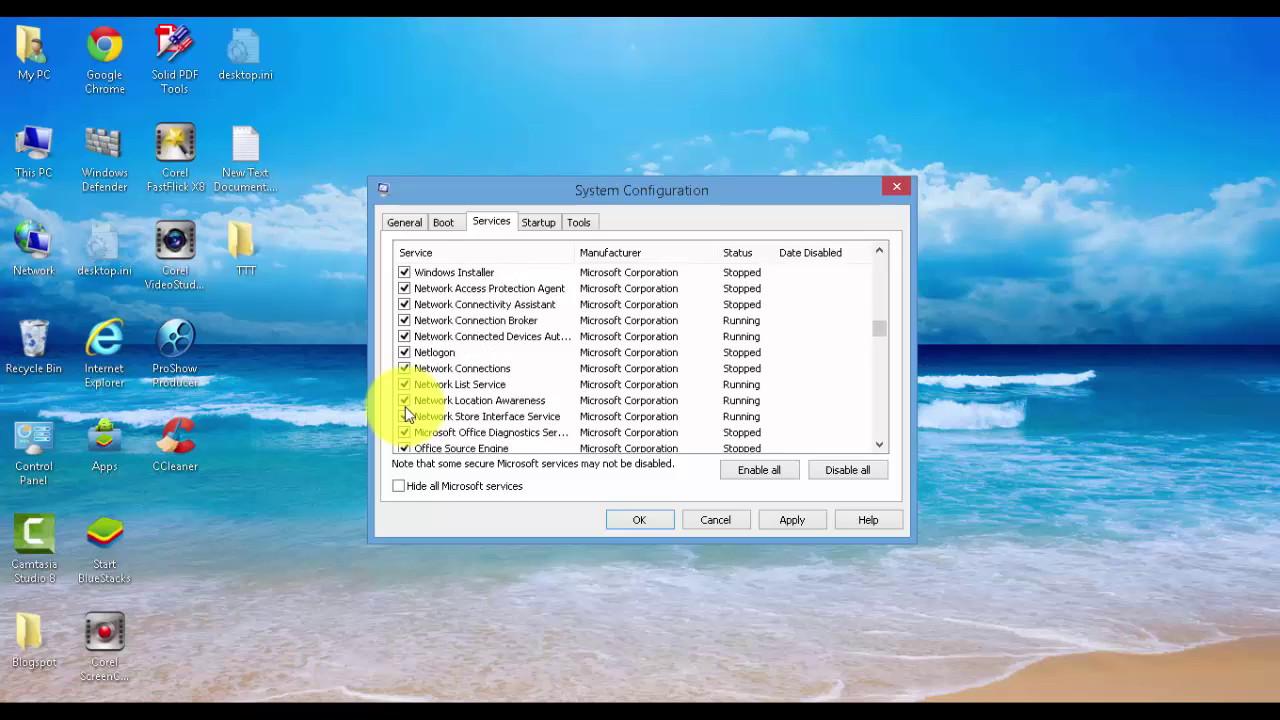
scroll(410, 400, down, 3)
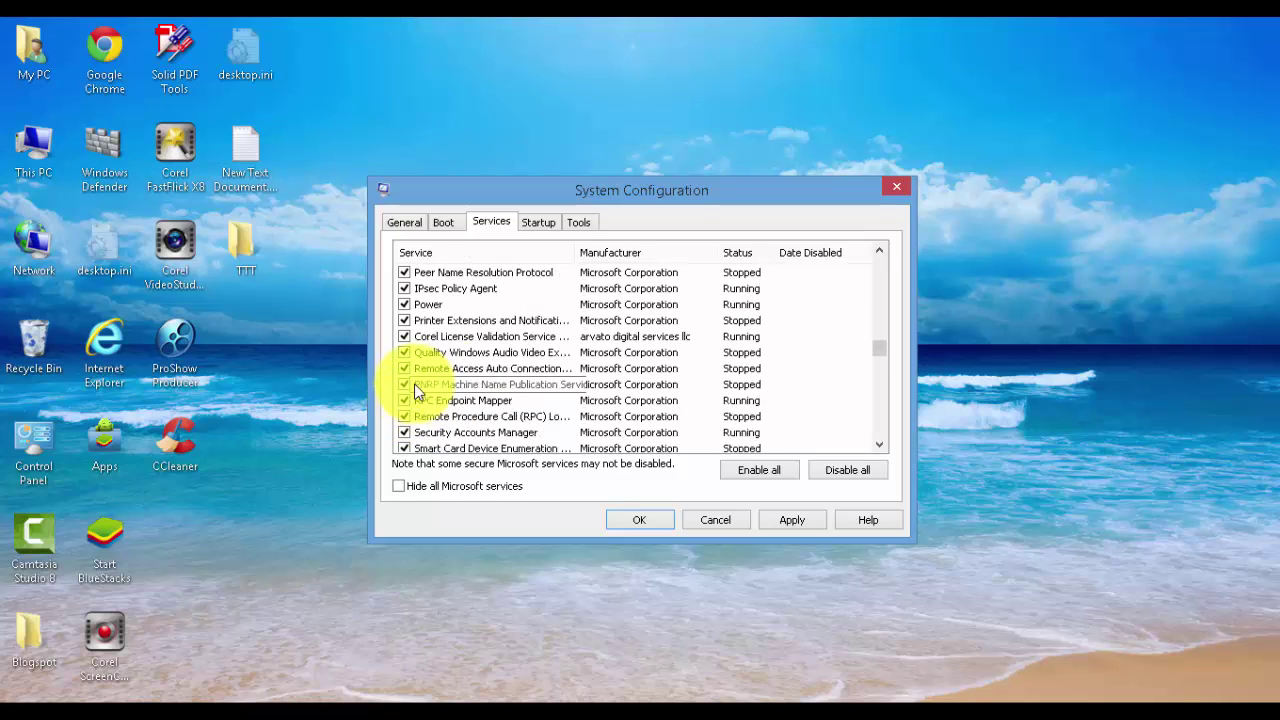
scroll(423, 460, down, 3)
scroll(746, 420, down, 3)
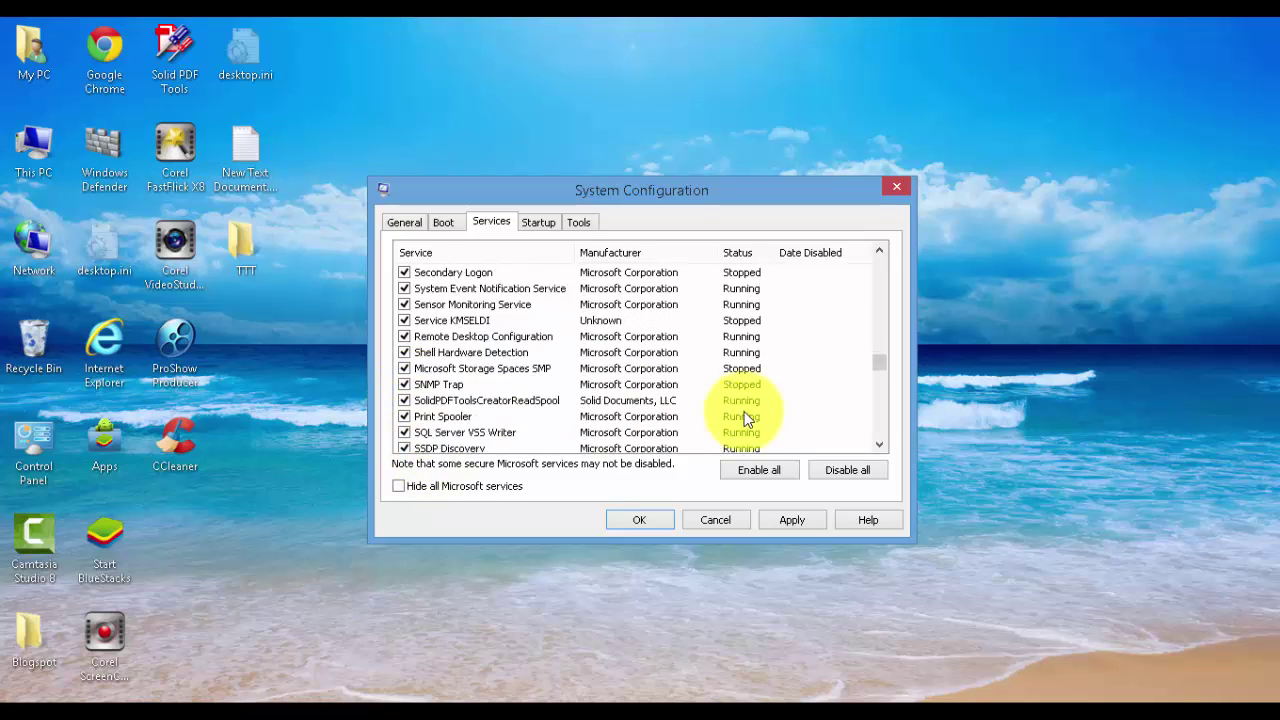
drag(884, 366, 878, 440)
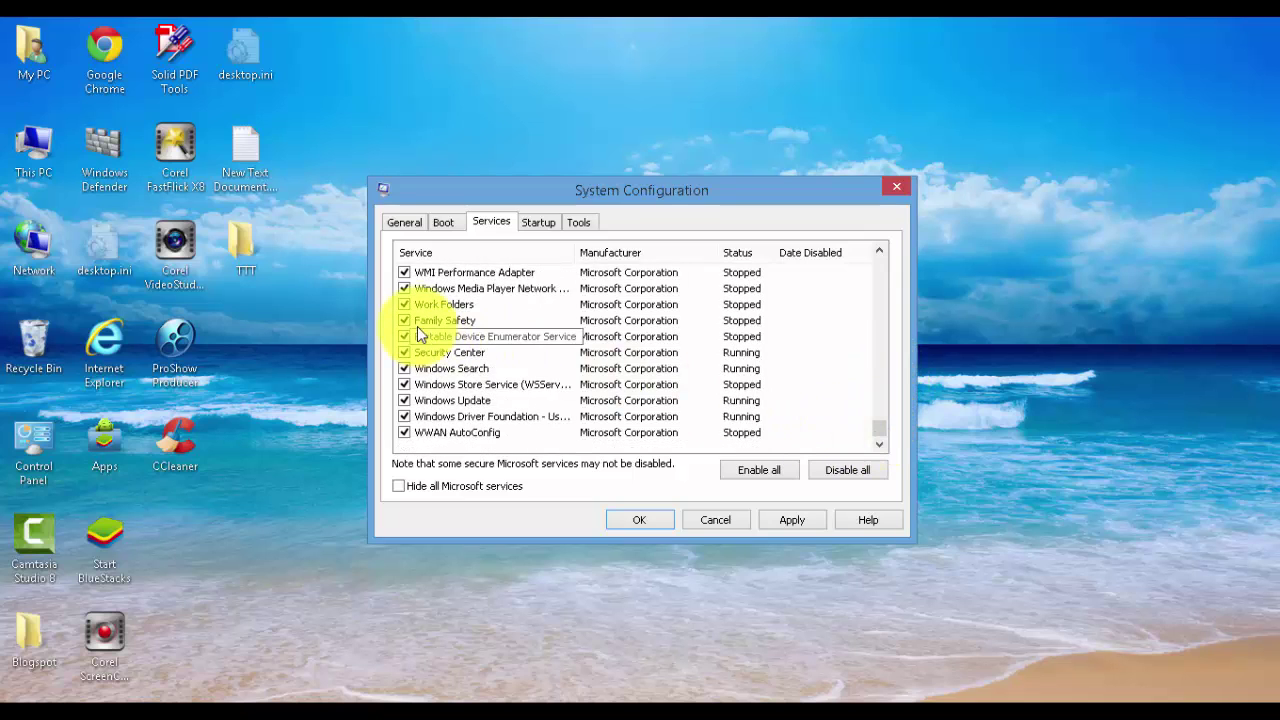
scroll(422, 301, up, 2)
scroll(431, 305, up, 1)
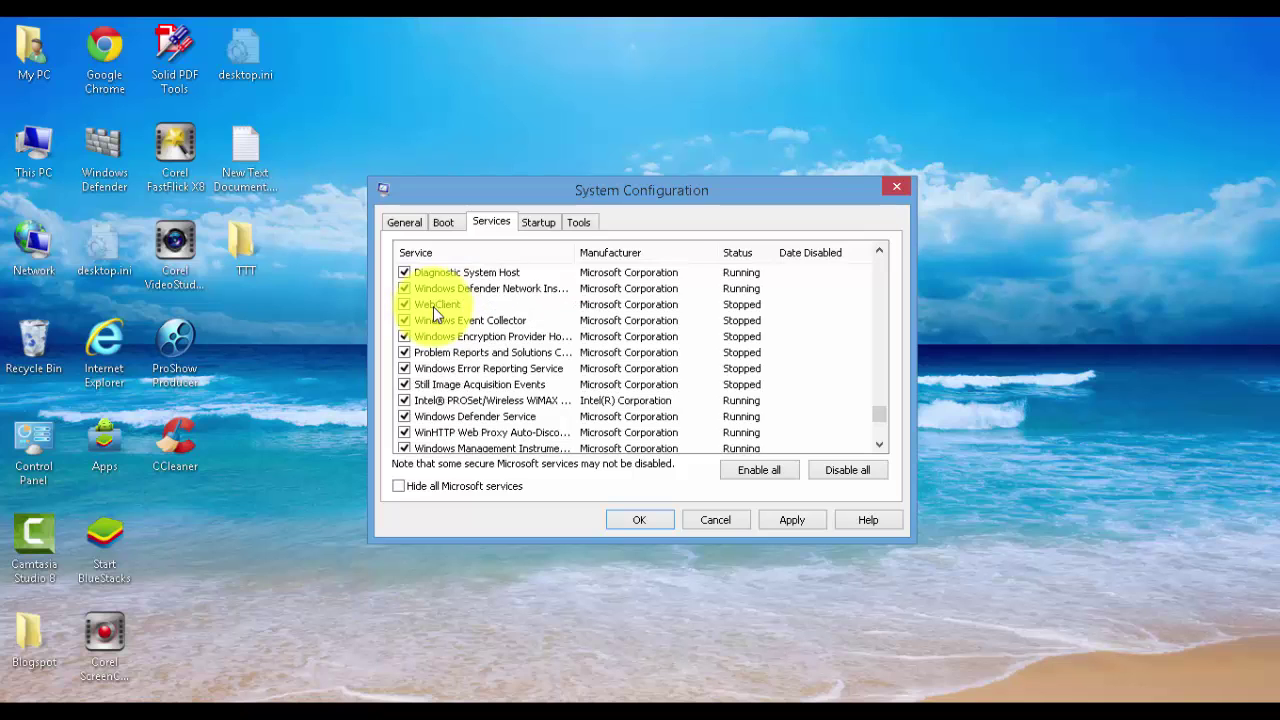
scroll(433, 306, up, 2)
scroll(433, 306, up, 2)
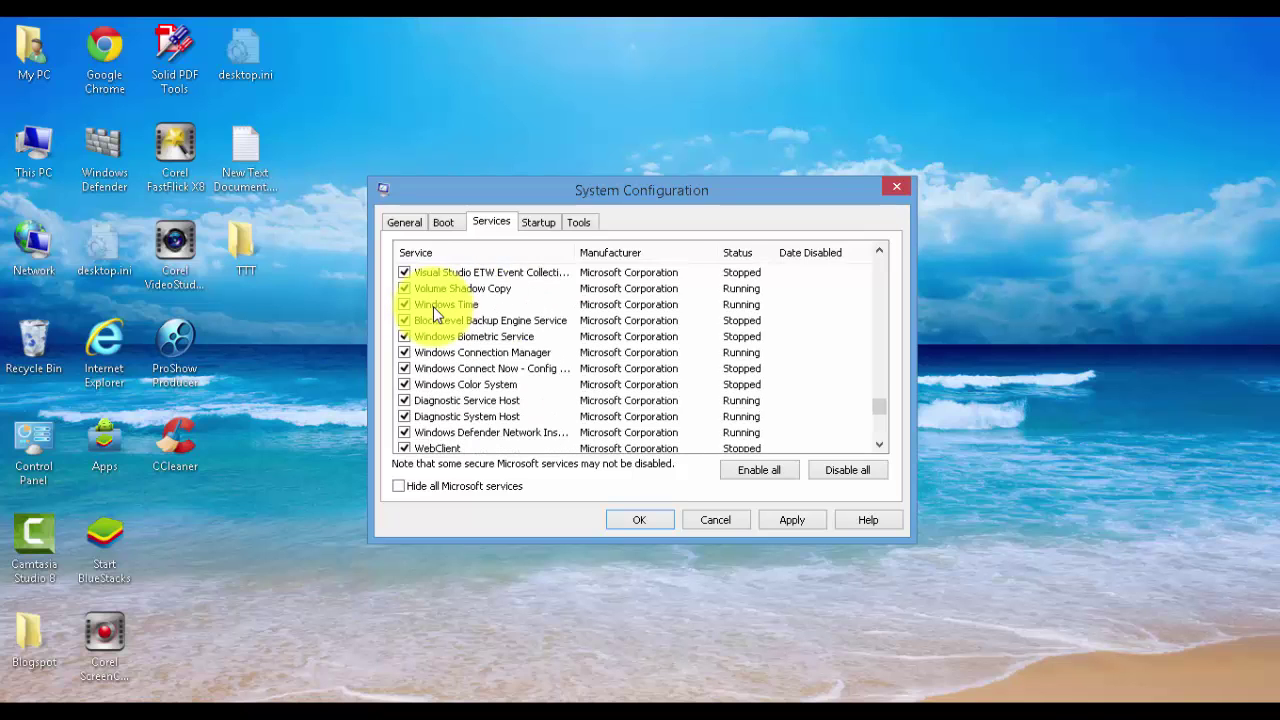
scroll(433, 306, up, 4)
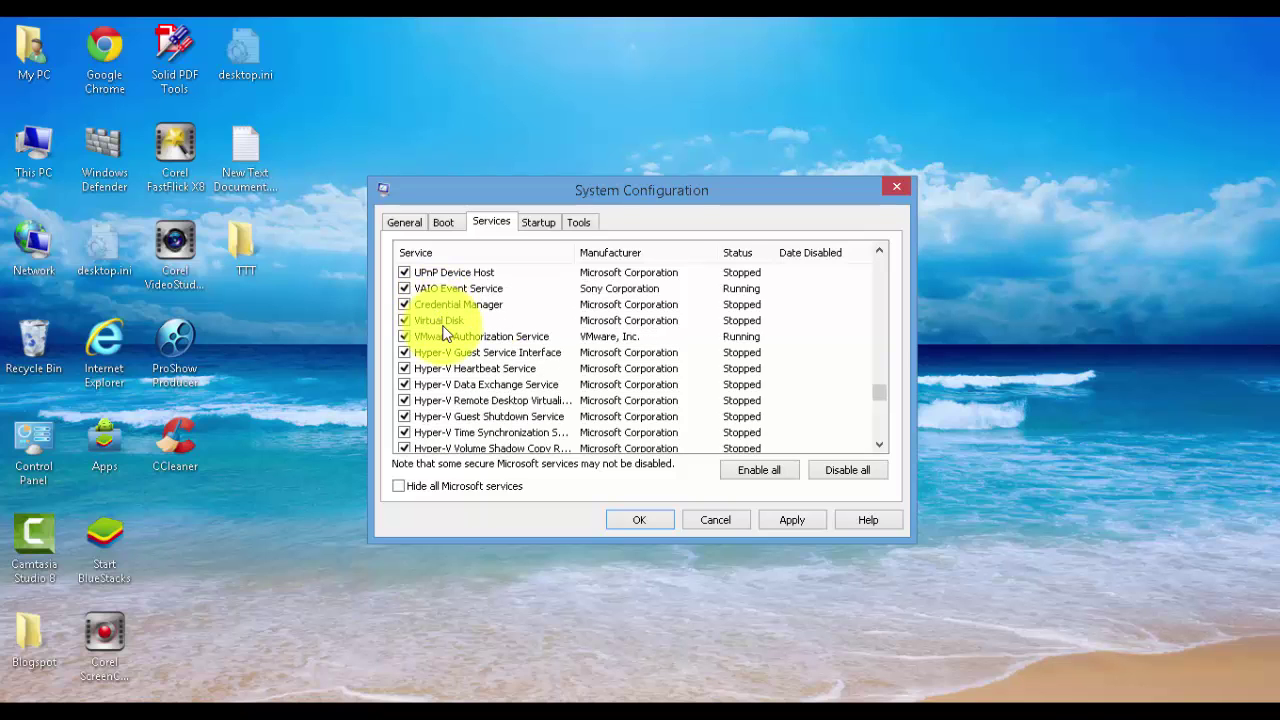
scroll(446, 333, up, 2)
scroll(446, 333, up, 3)
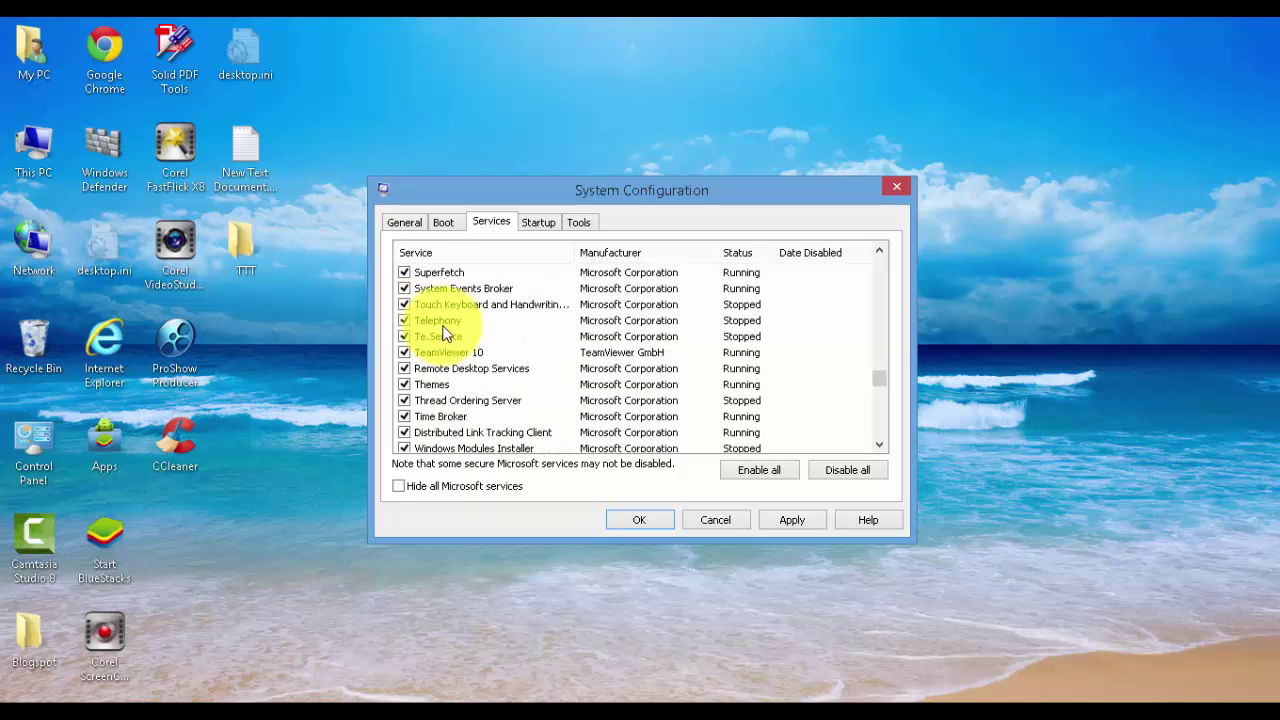
Disable the Remote Desktop Services and TeamViewer 10 services, and apply the changes to close System Configuration
scroll(452, 342, down, 1)
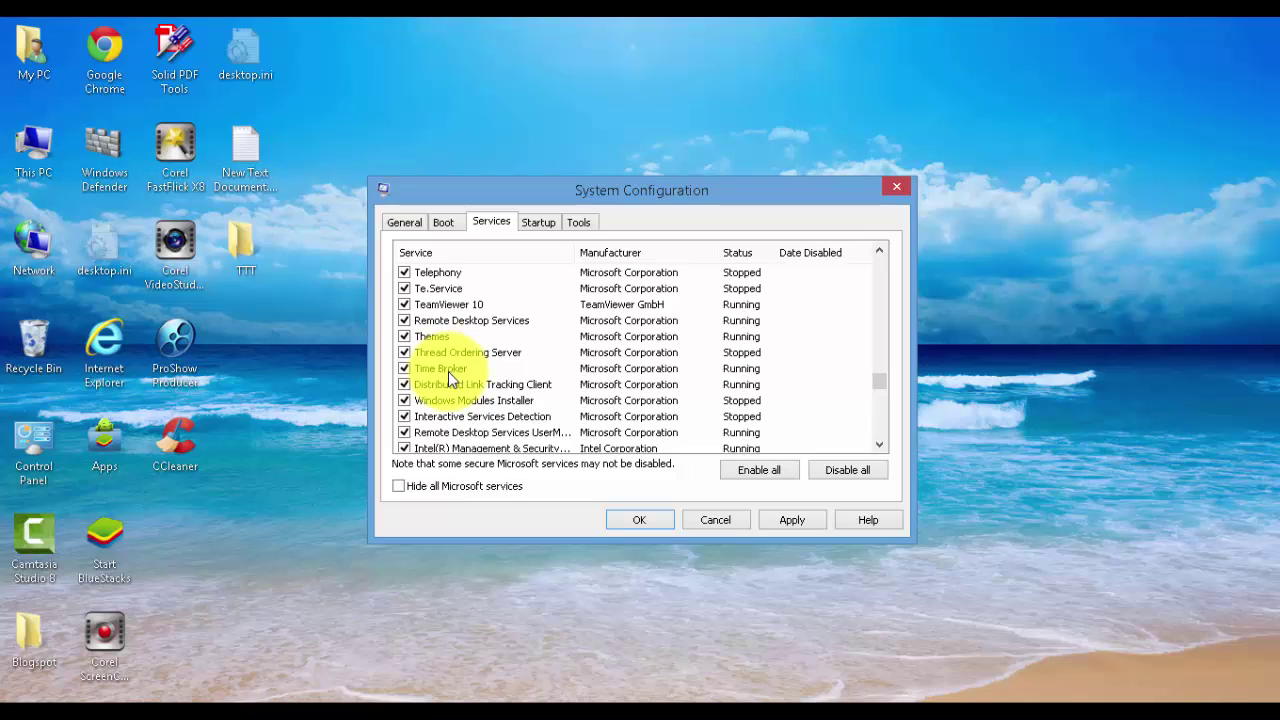
click(405, 321)
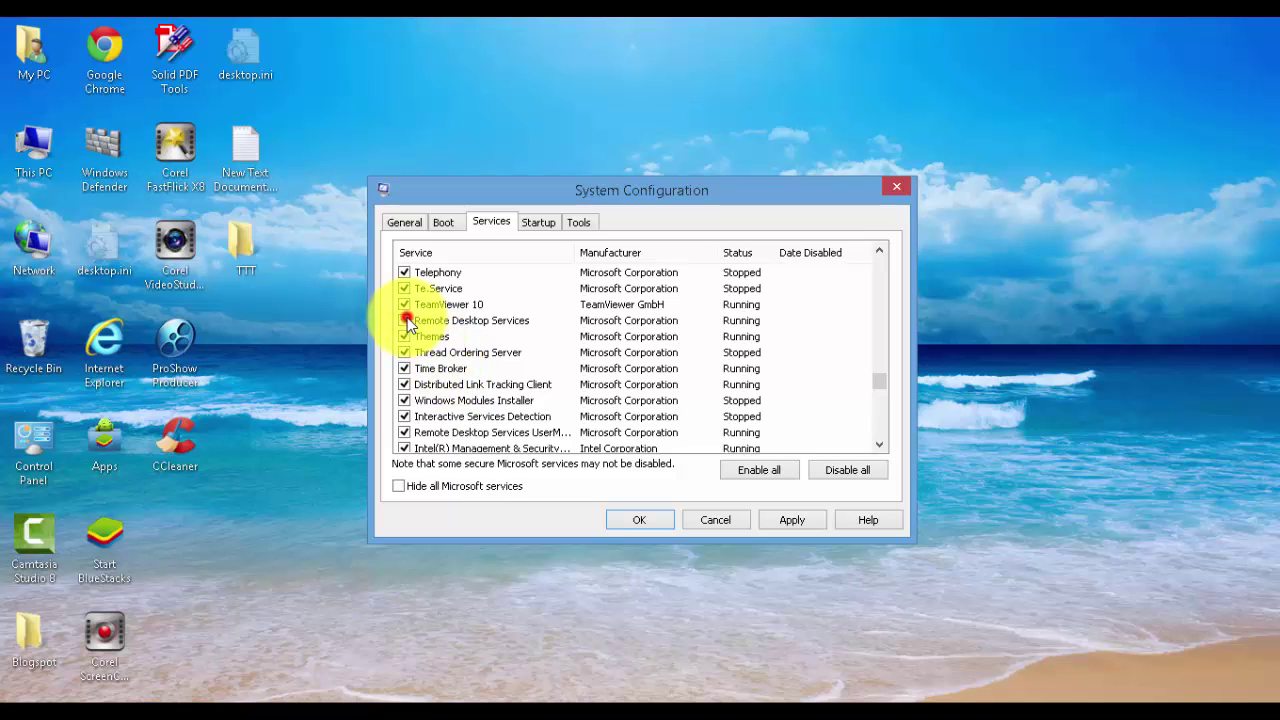
click(405, 305)
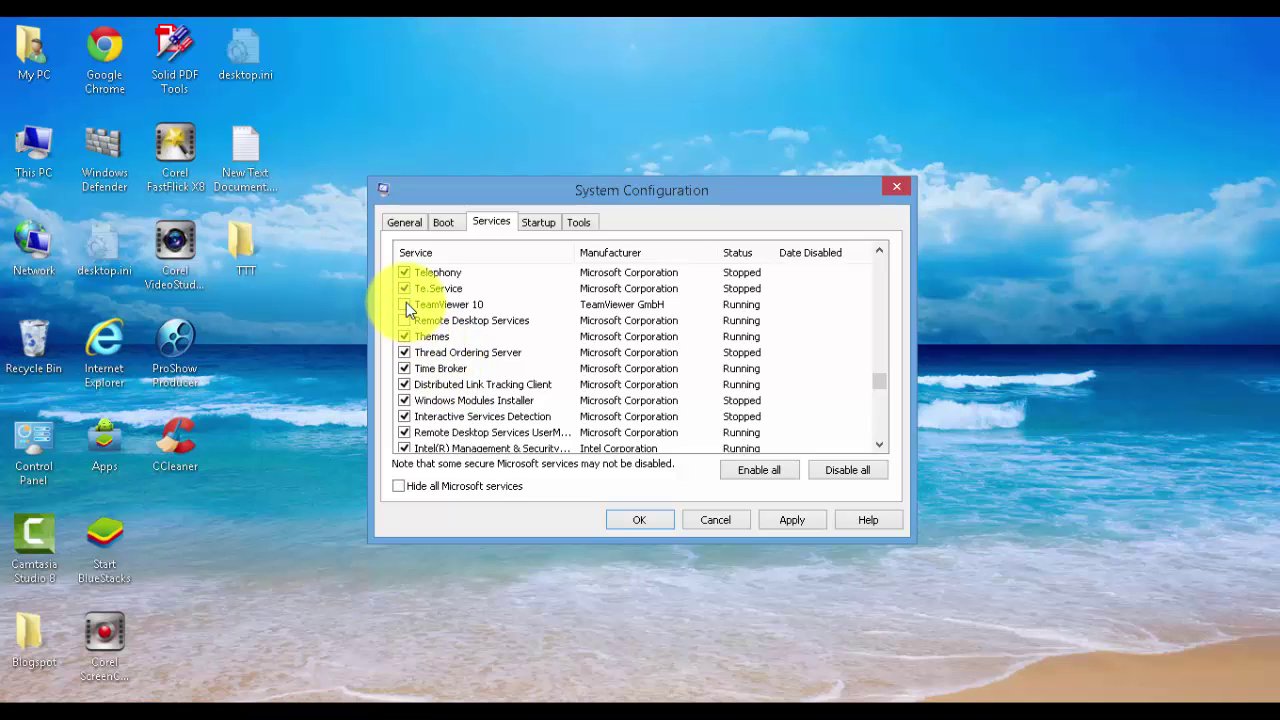
scroll(406, 301, up, 1)
scroll(406, 301, up, 3)
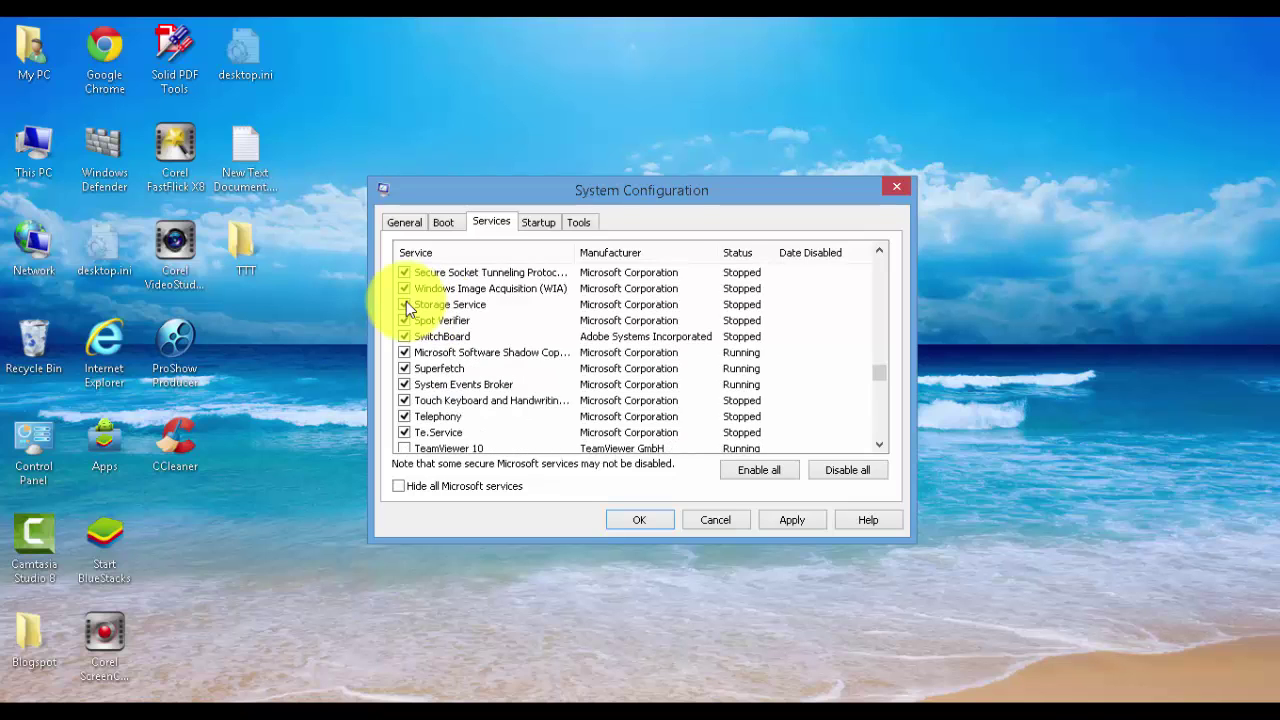
scroll(406, 301, up, 2)
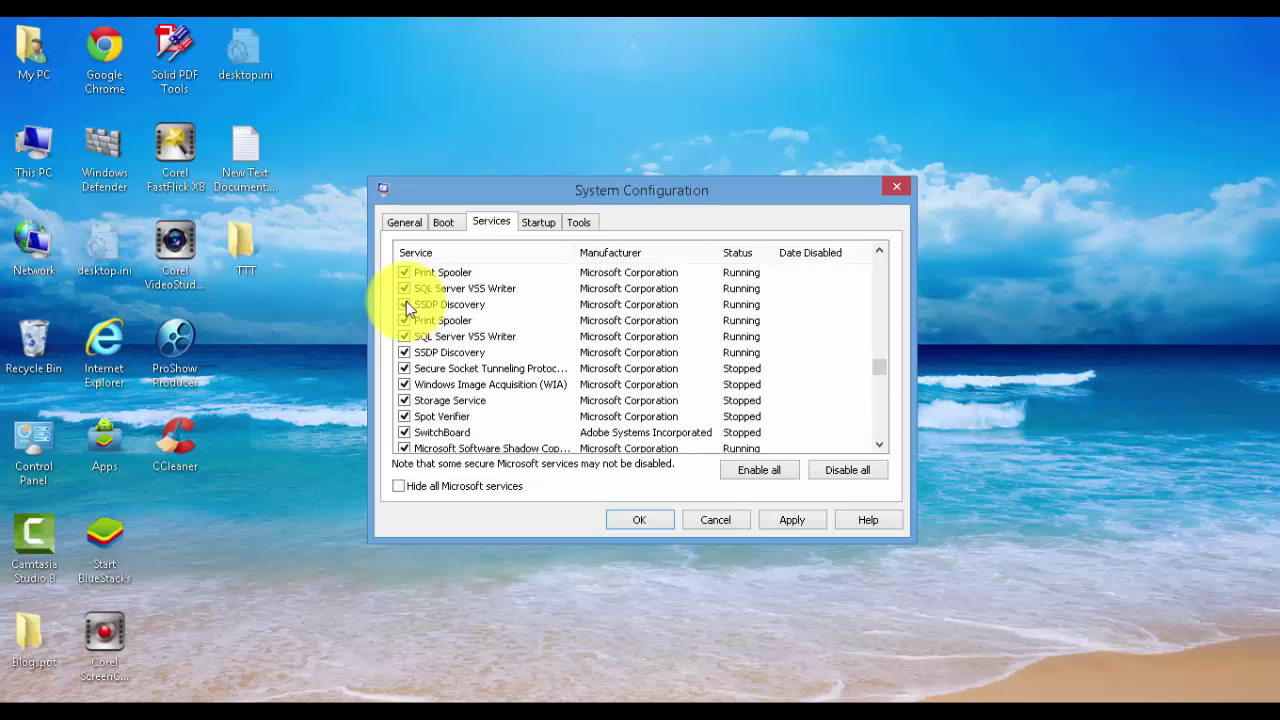
scroll(406, 301, up, 3)
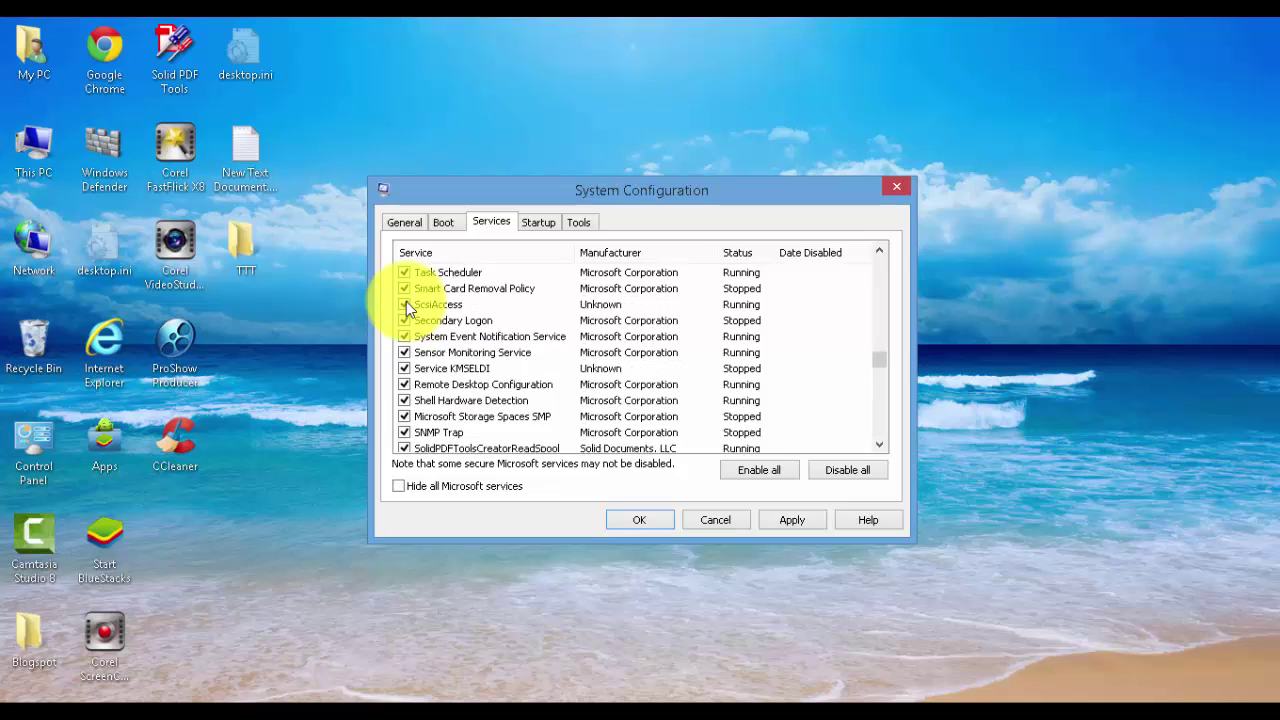
click(789, 520)
click(655, 520)
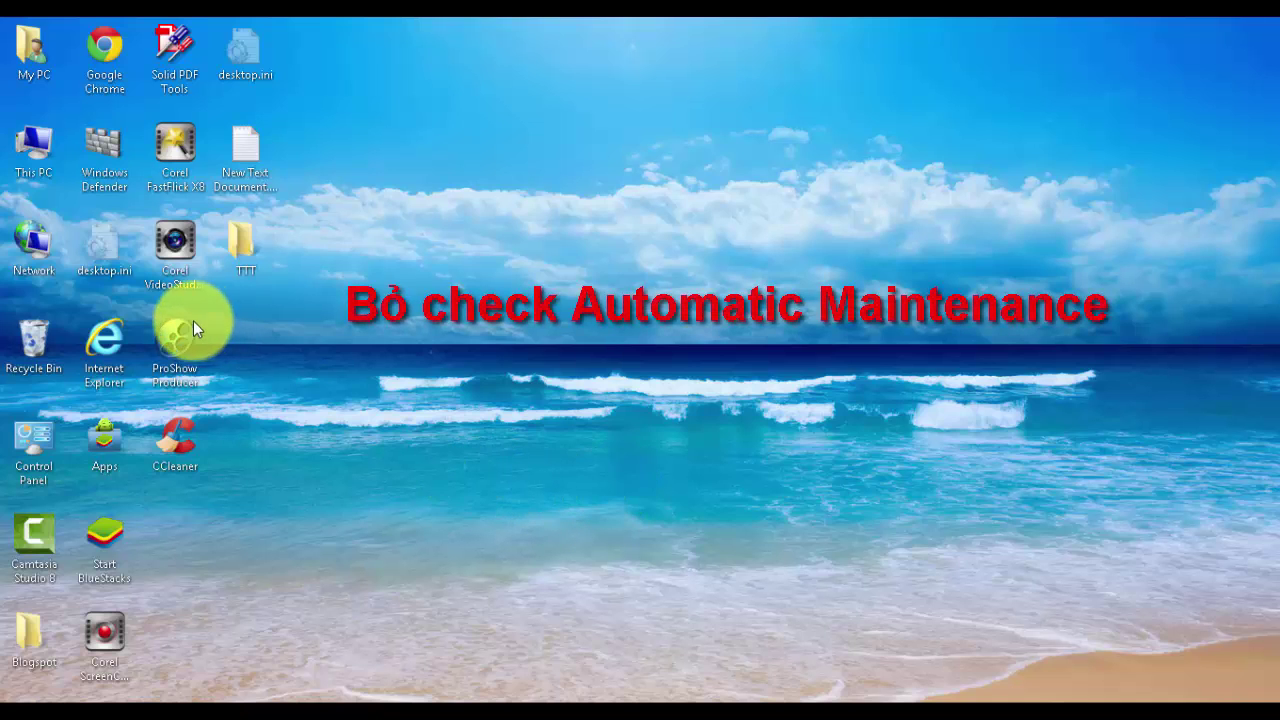
Turn off Automatic Maintenance messages in the Control Panel's Action Center settings, save the change and close the window
click(10, 700)
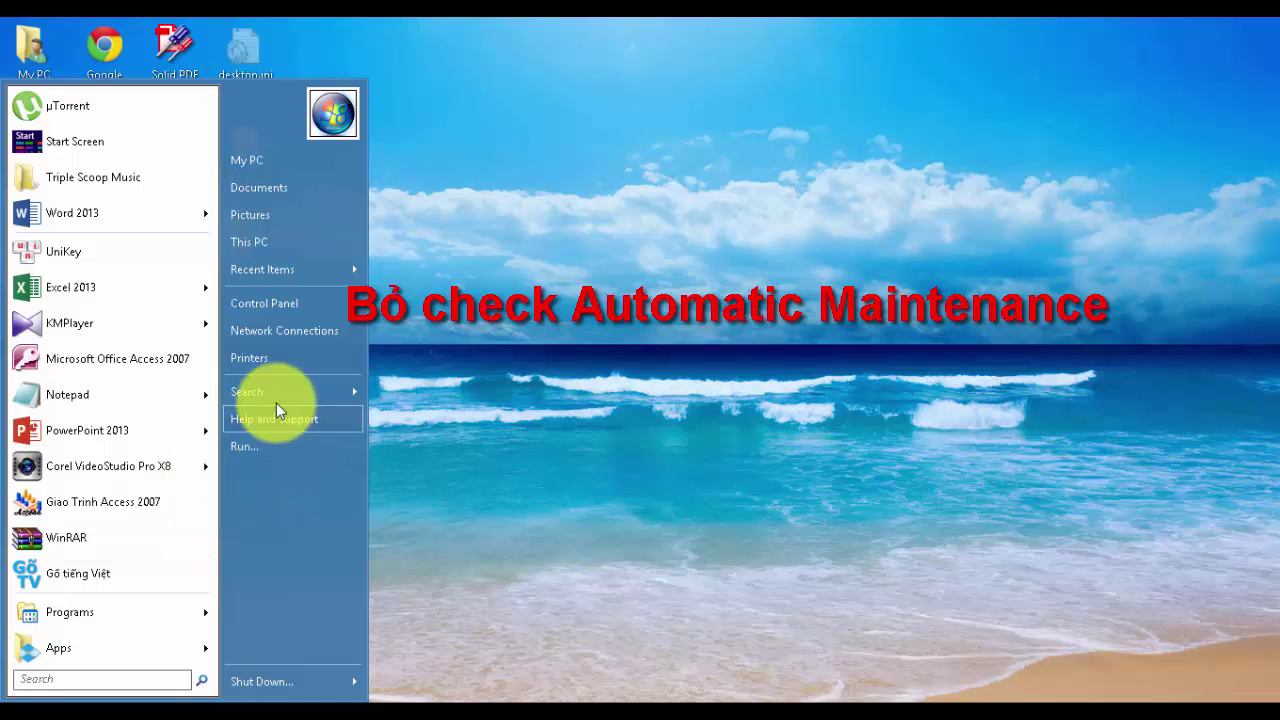
click(273, 305)
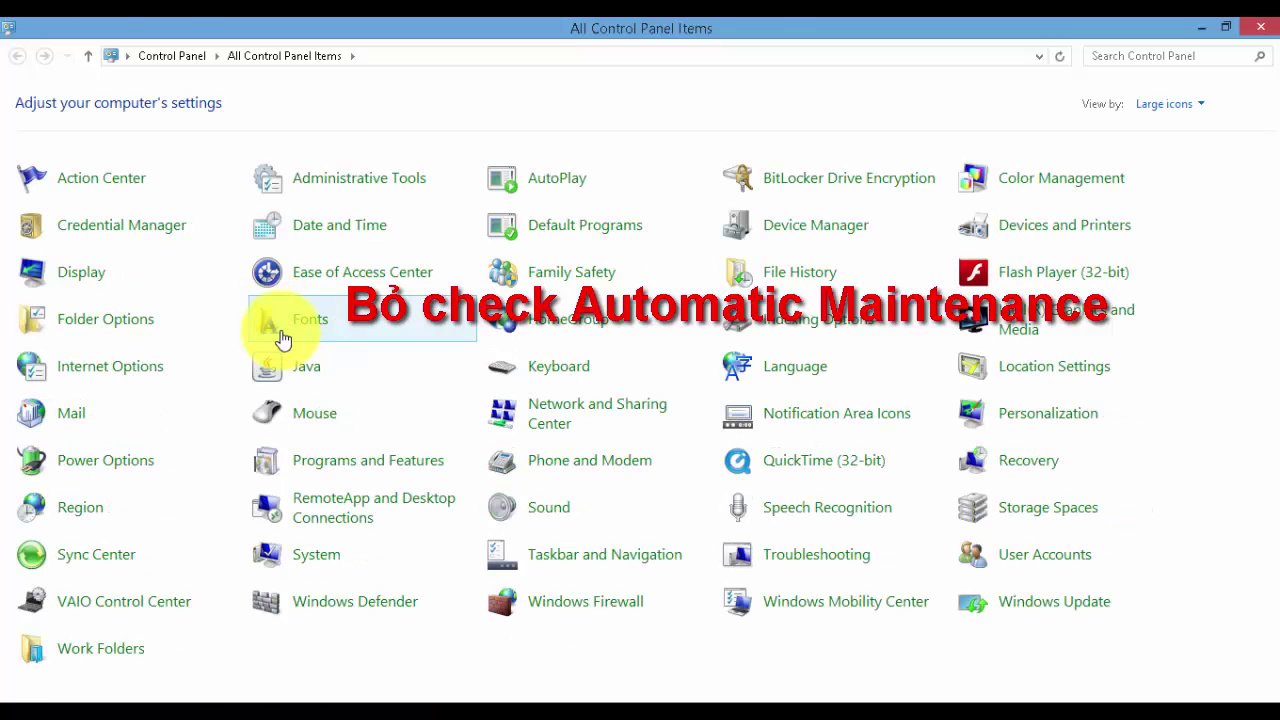
click(106, 192)
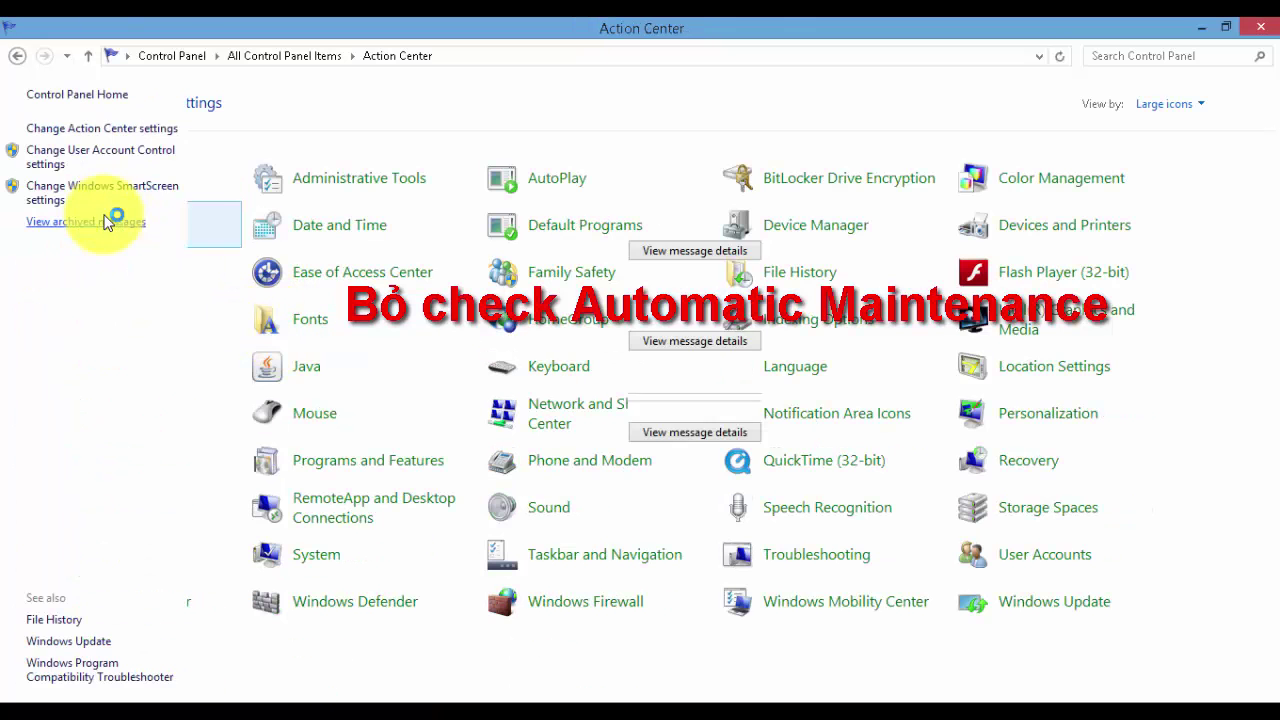
click(142, 129)
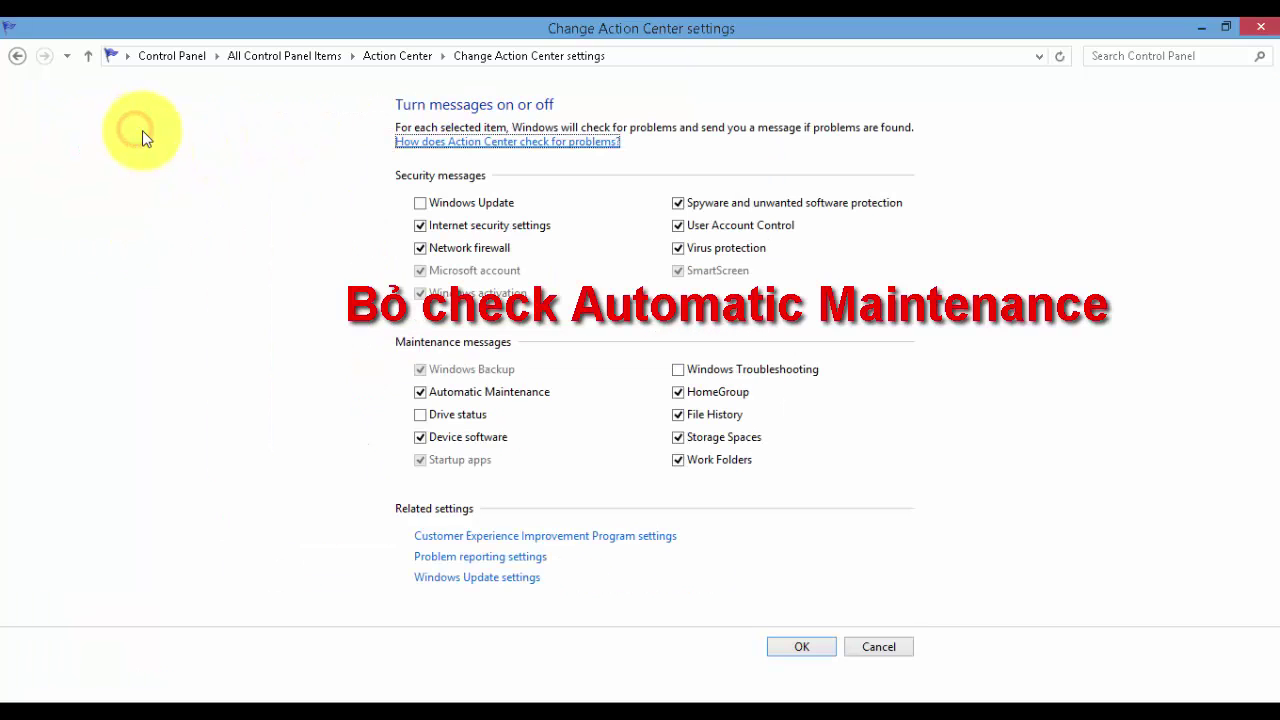
click(420, 393)
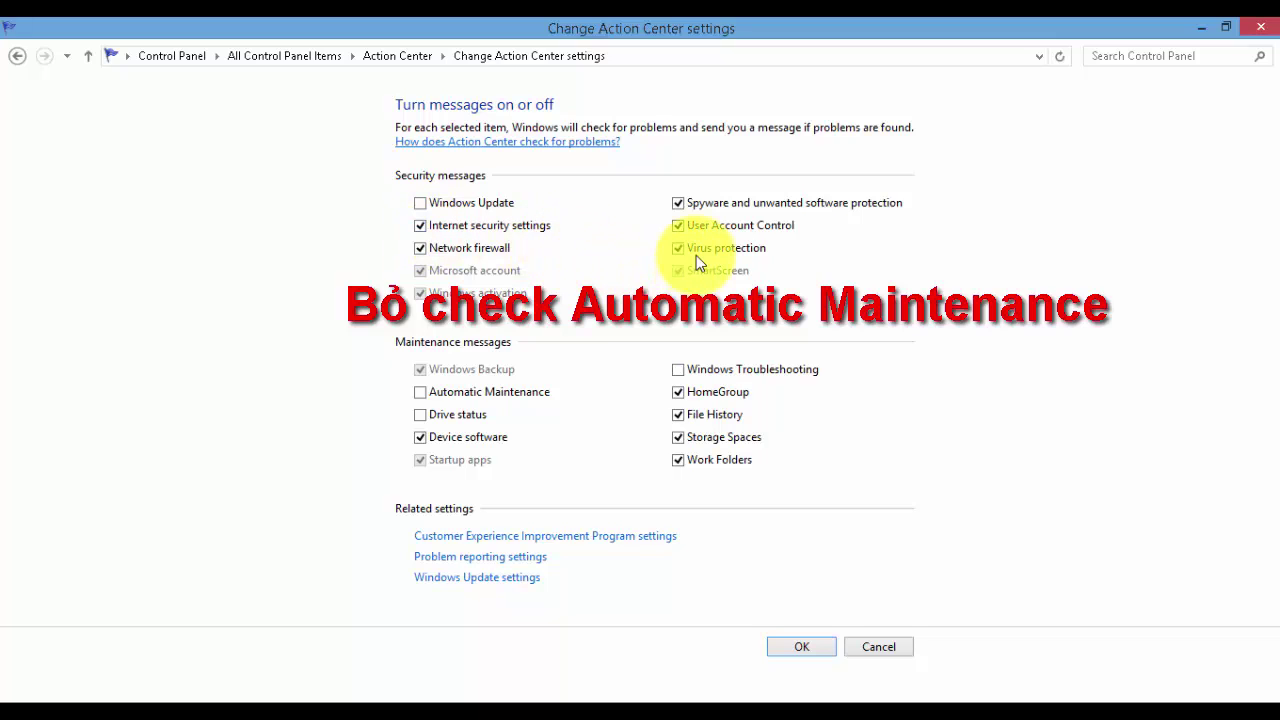
click(420, 392)
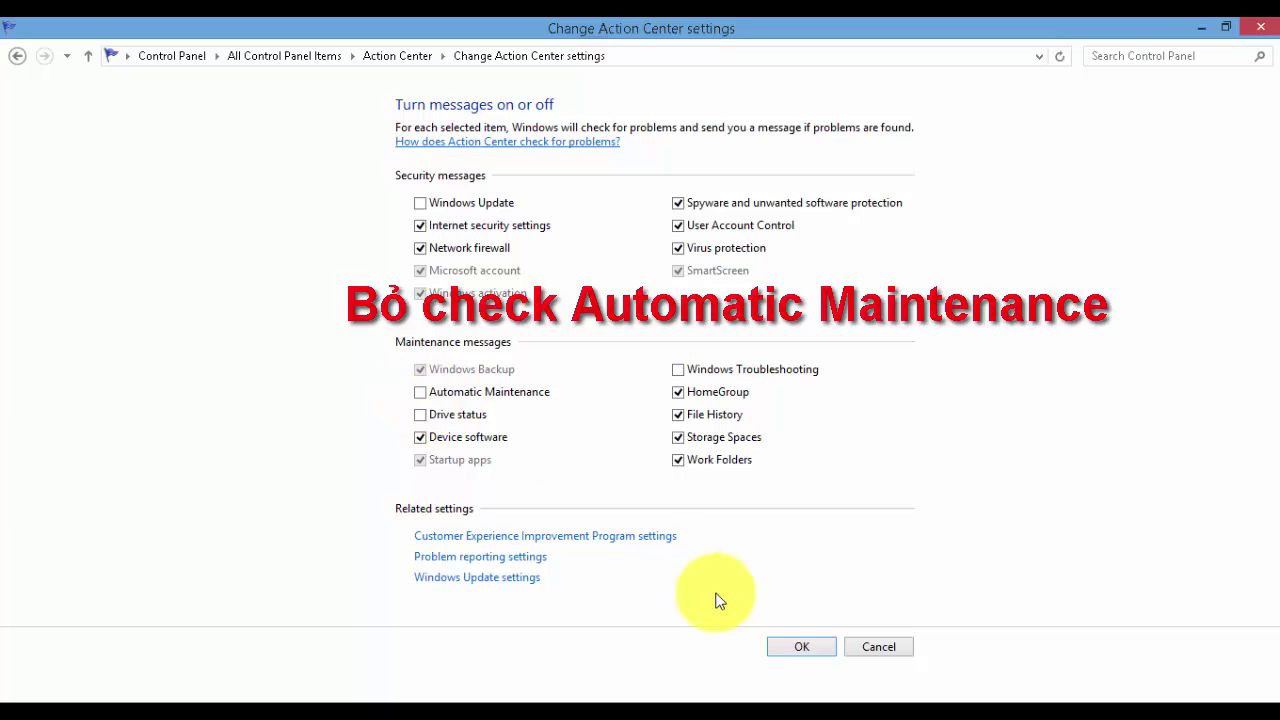
click(778, 646)
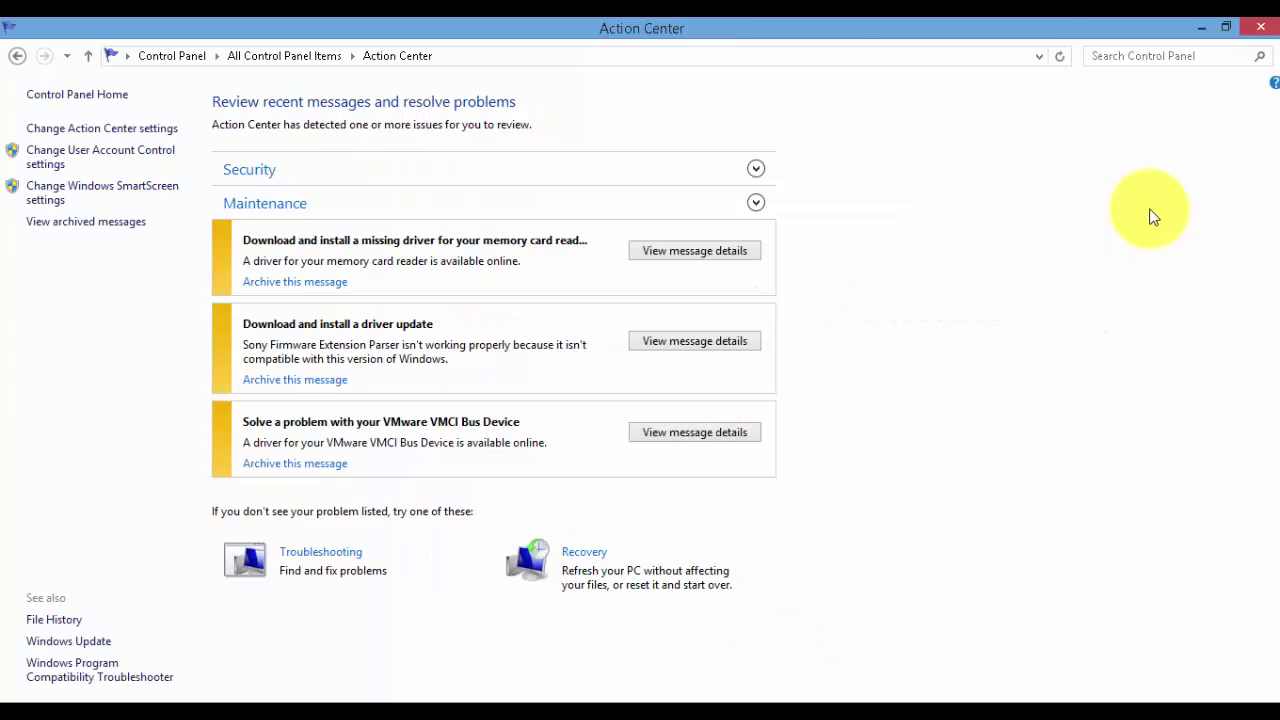
click(1261, 27)
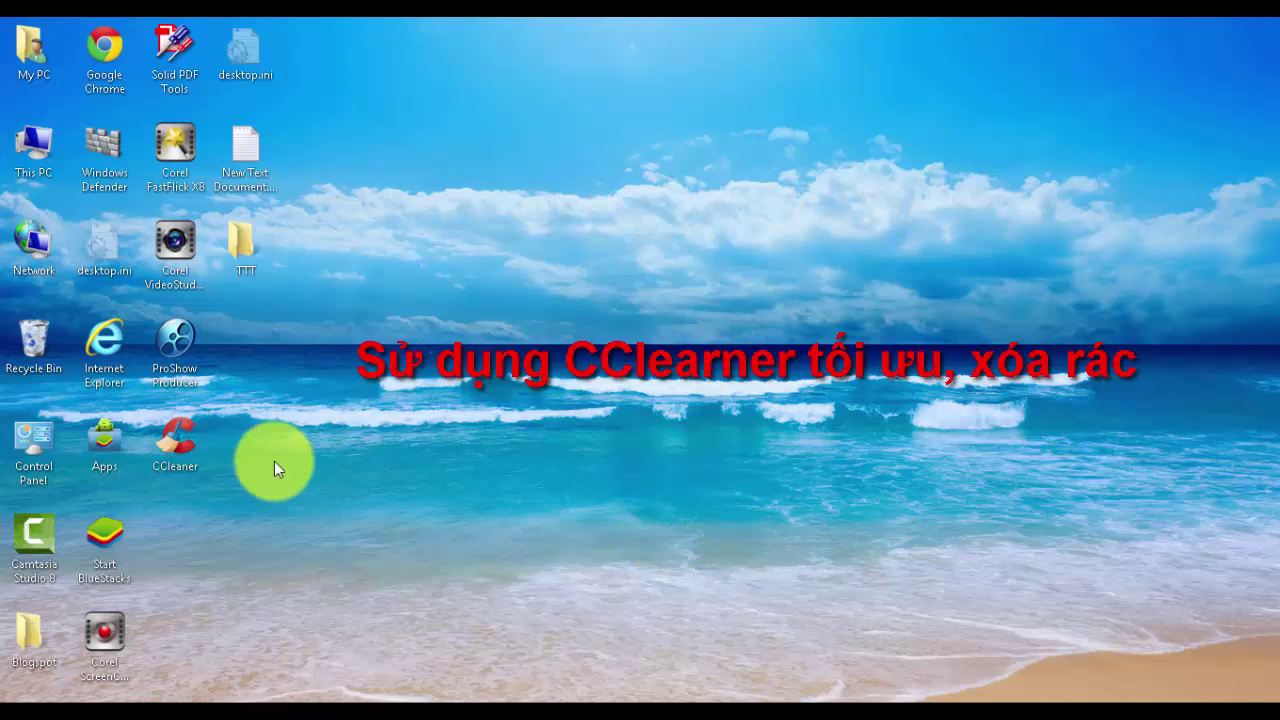
Launch CCleaner from the desktop
double_click(191, 432)
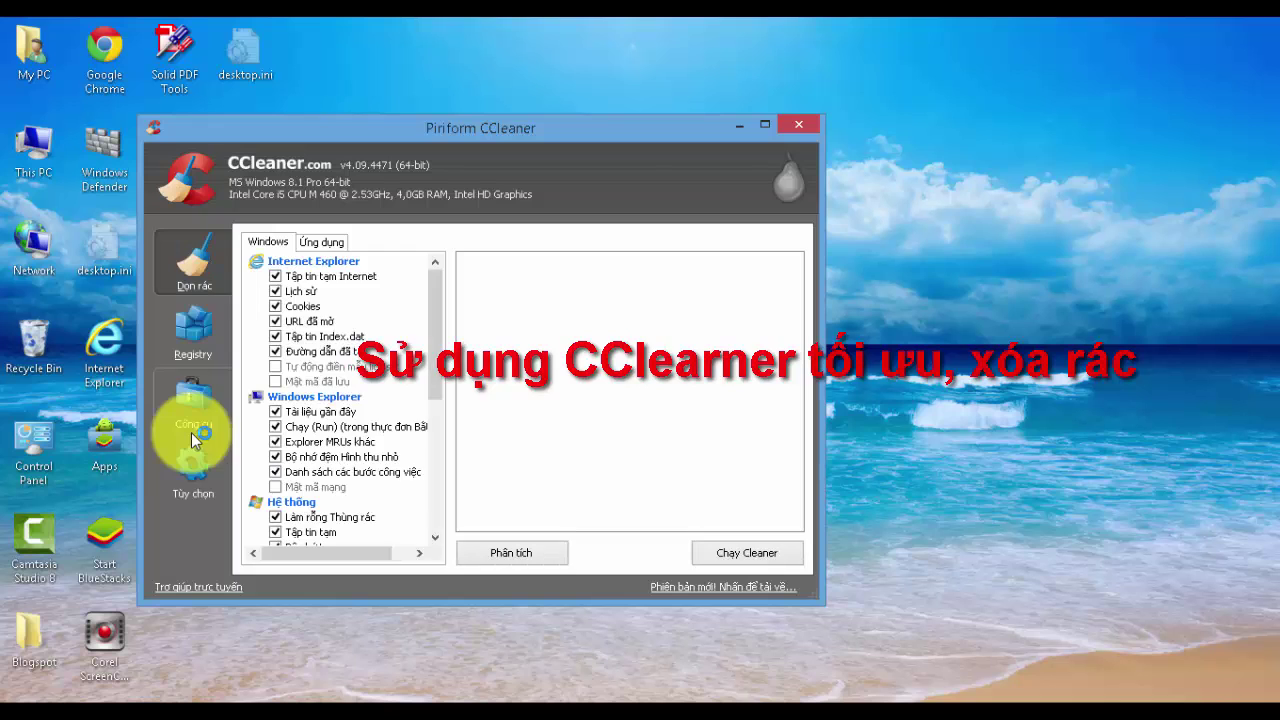
click(617, 417)
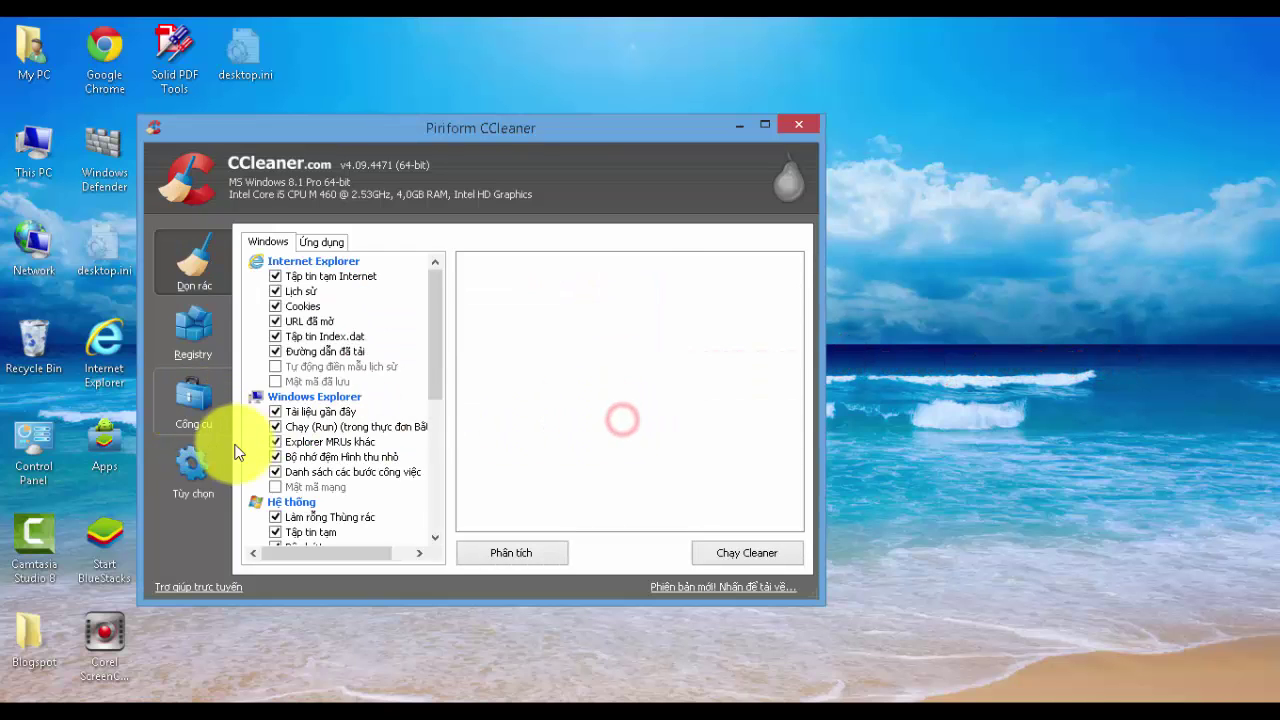
Look through the uninstall, startup, file finder and system restore tools and the registry cleaning options, closing CCleaner at the end
click(208, 459)
click(208, 399)
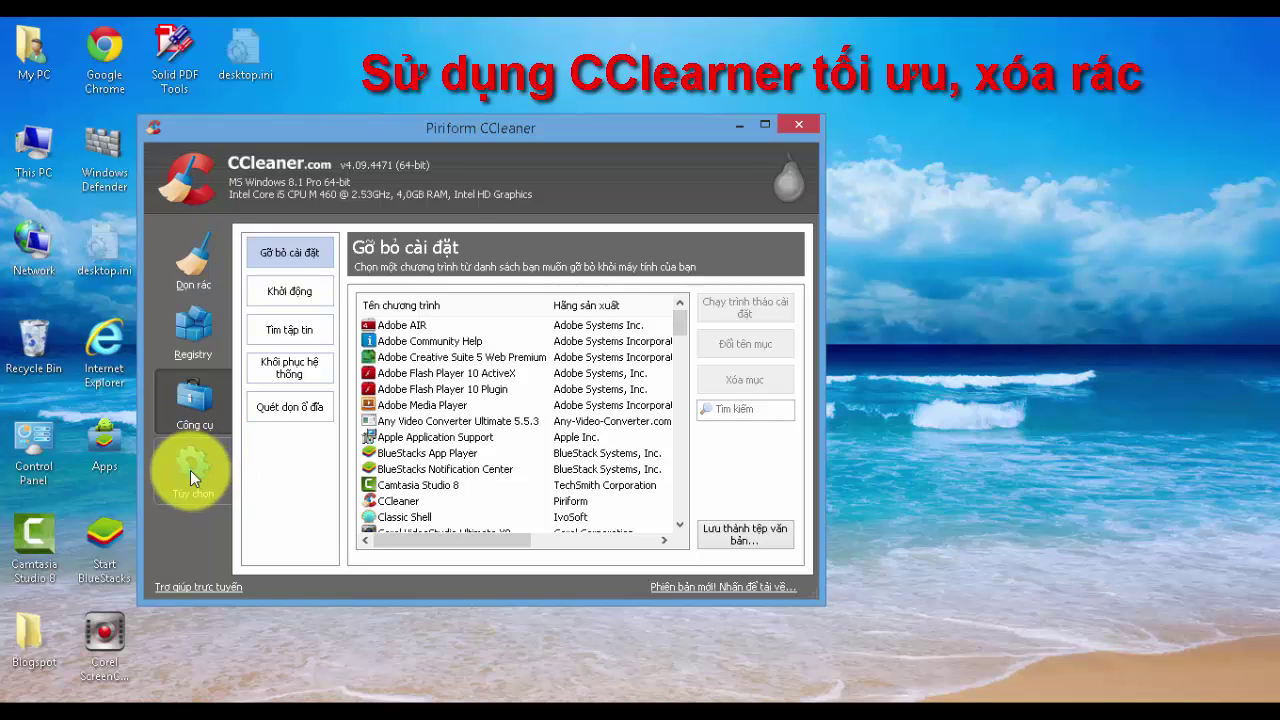
click(290, 365)
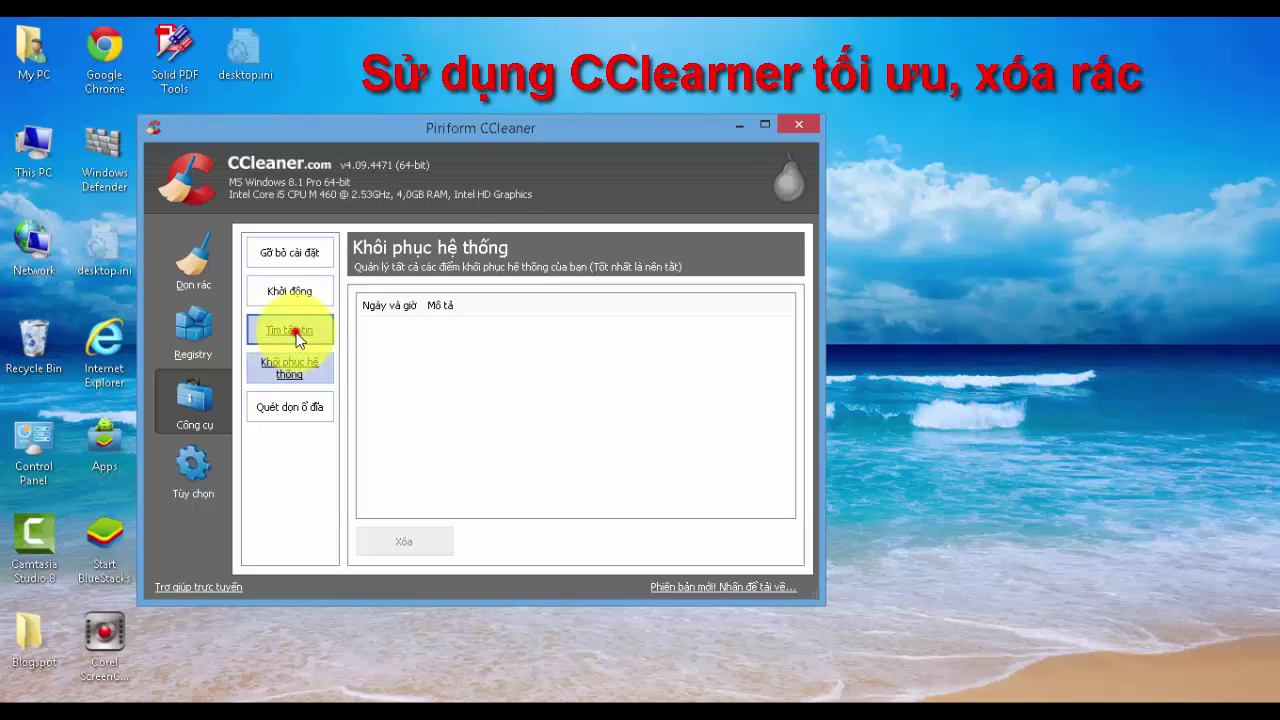
click(296, 335)
click(290, 294)
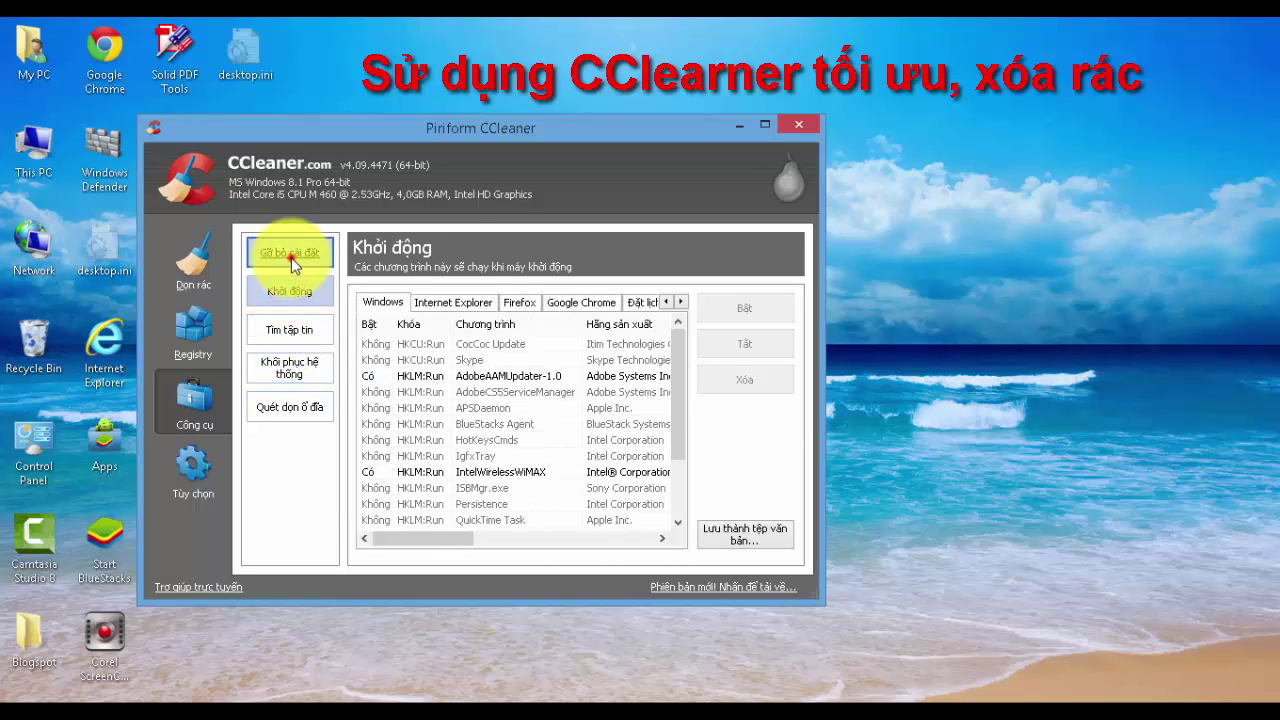
click(293, 262)
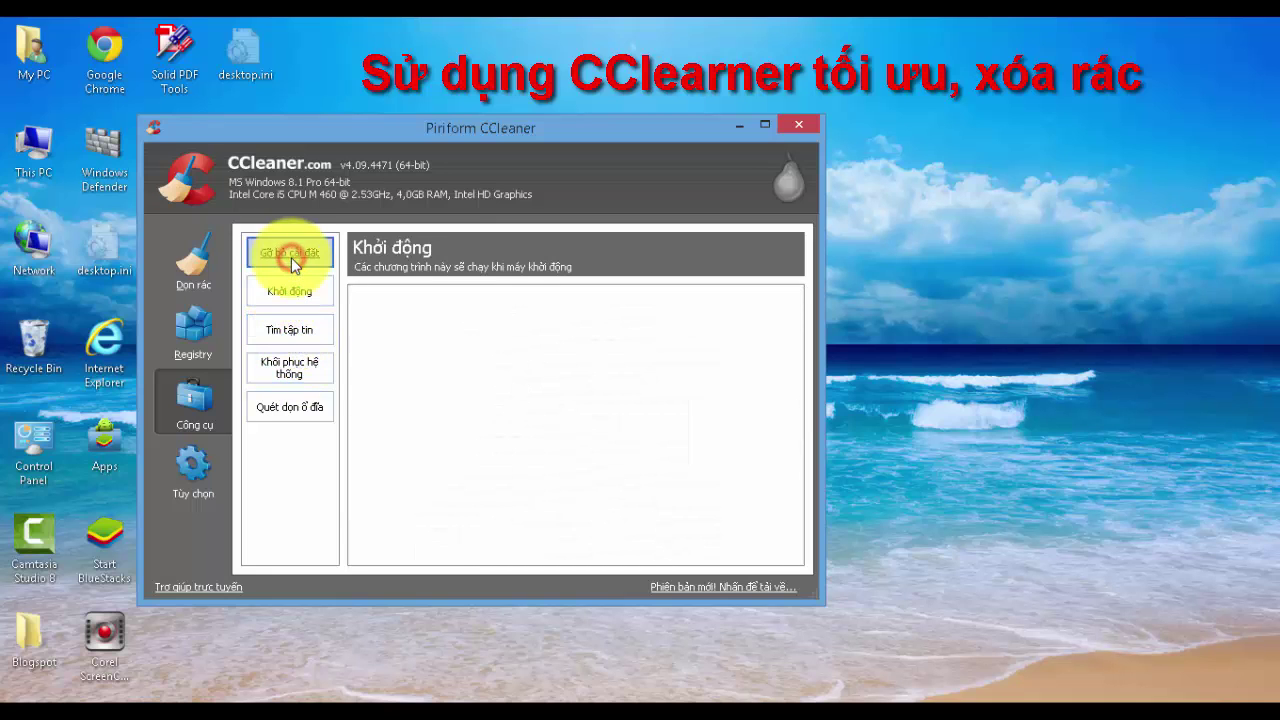
click(214, 330)
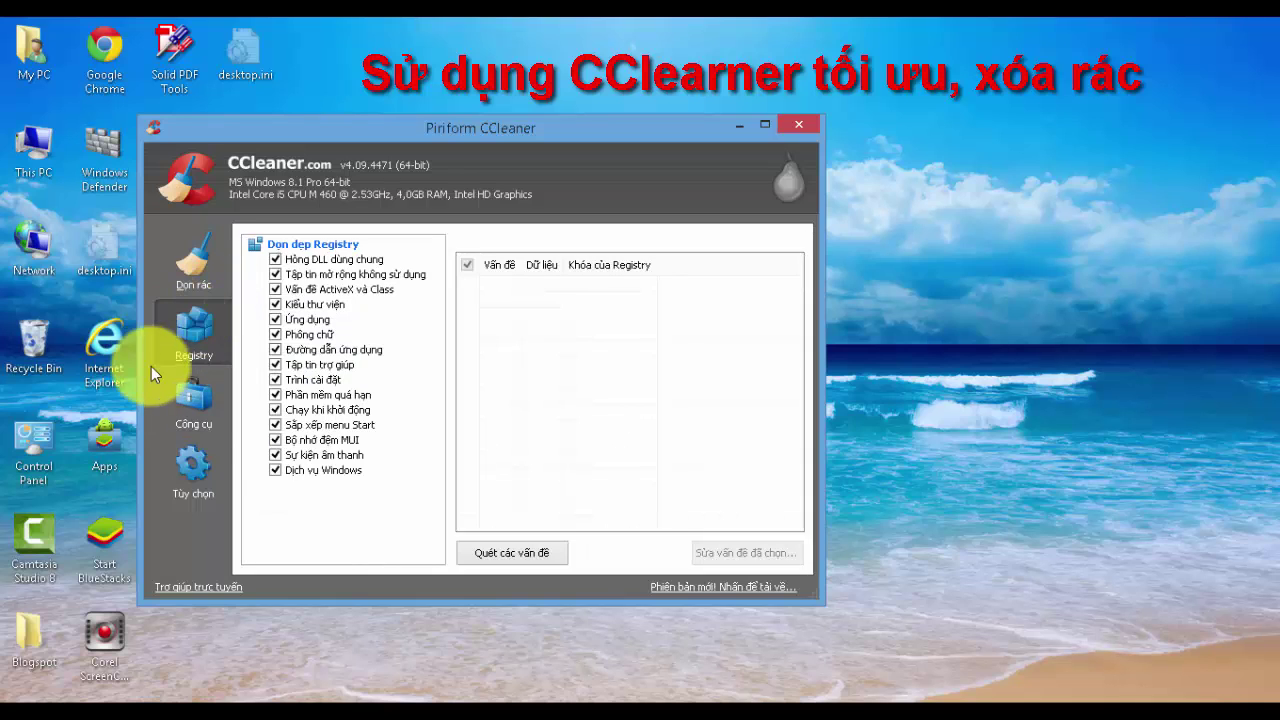
click(806, 122)
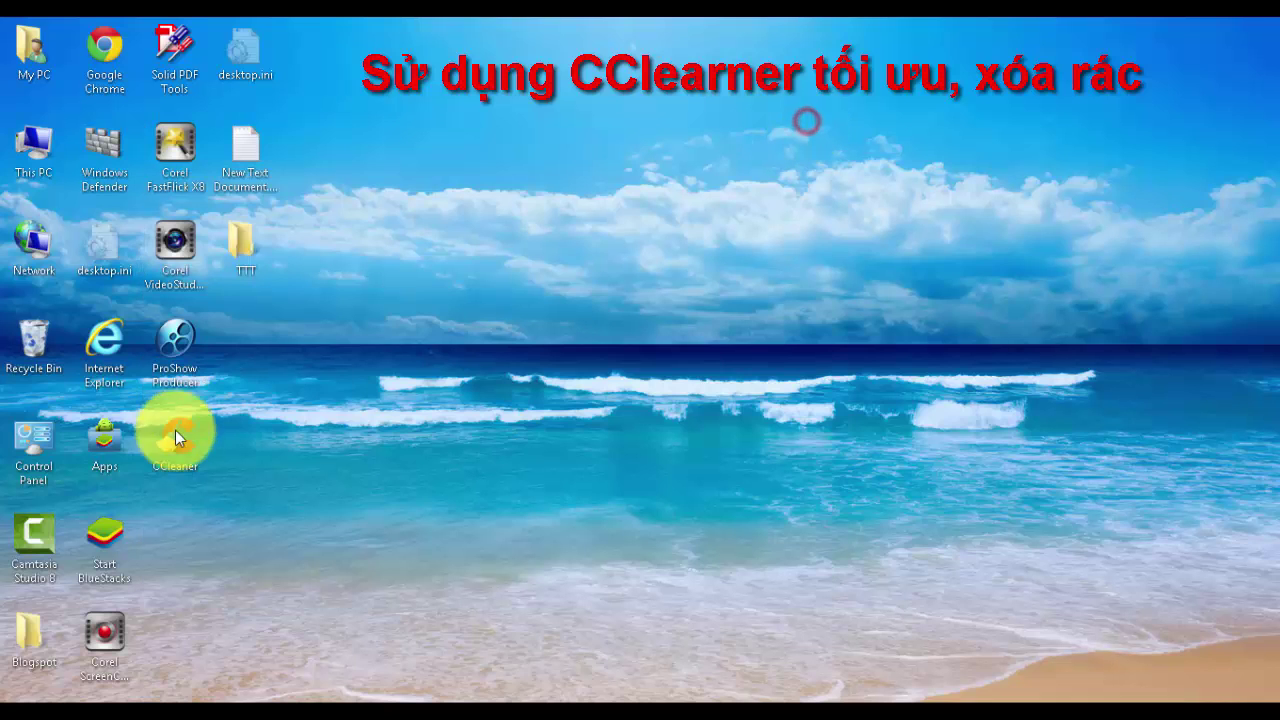
Relaunch CCleaner from the desktop and scan the registry for issues in all categories, letting the scan finish
double_click(160, 446)
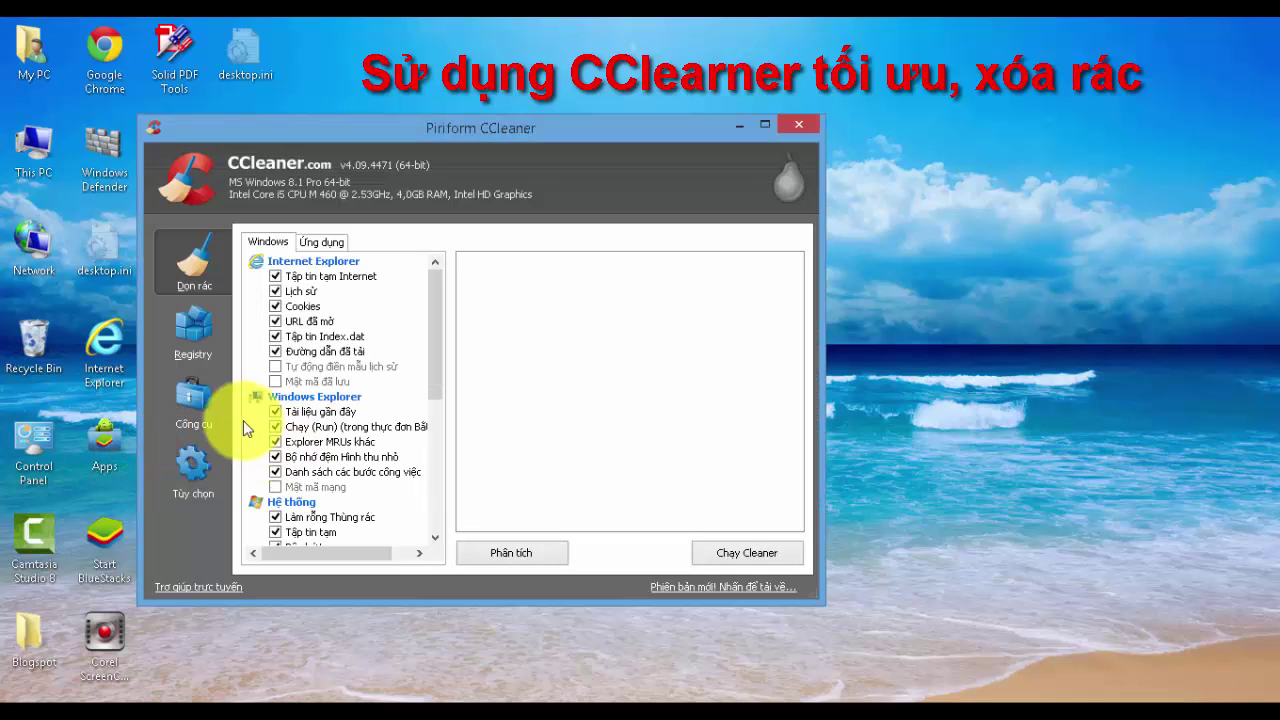
click(186, 335)
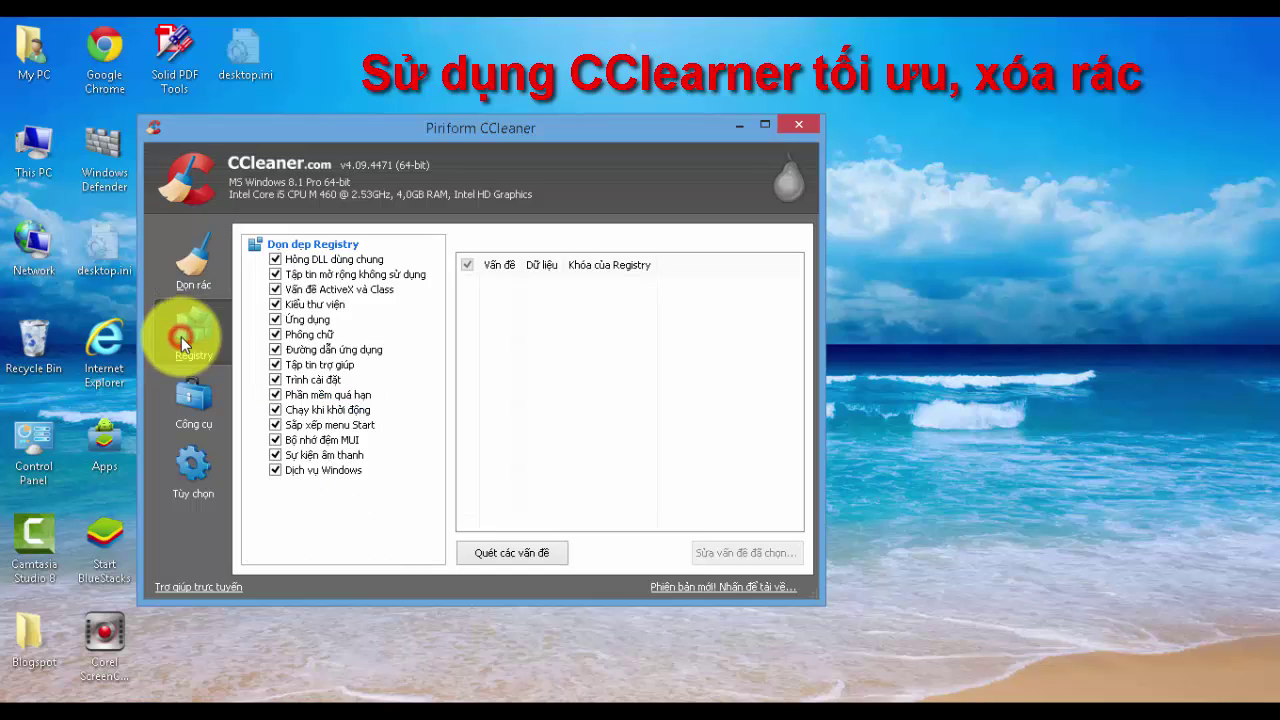
click(502, 549)
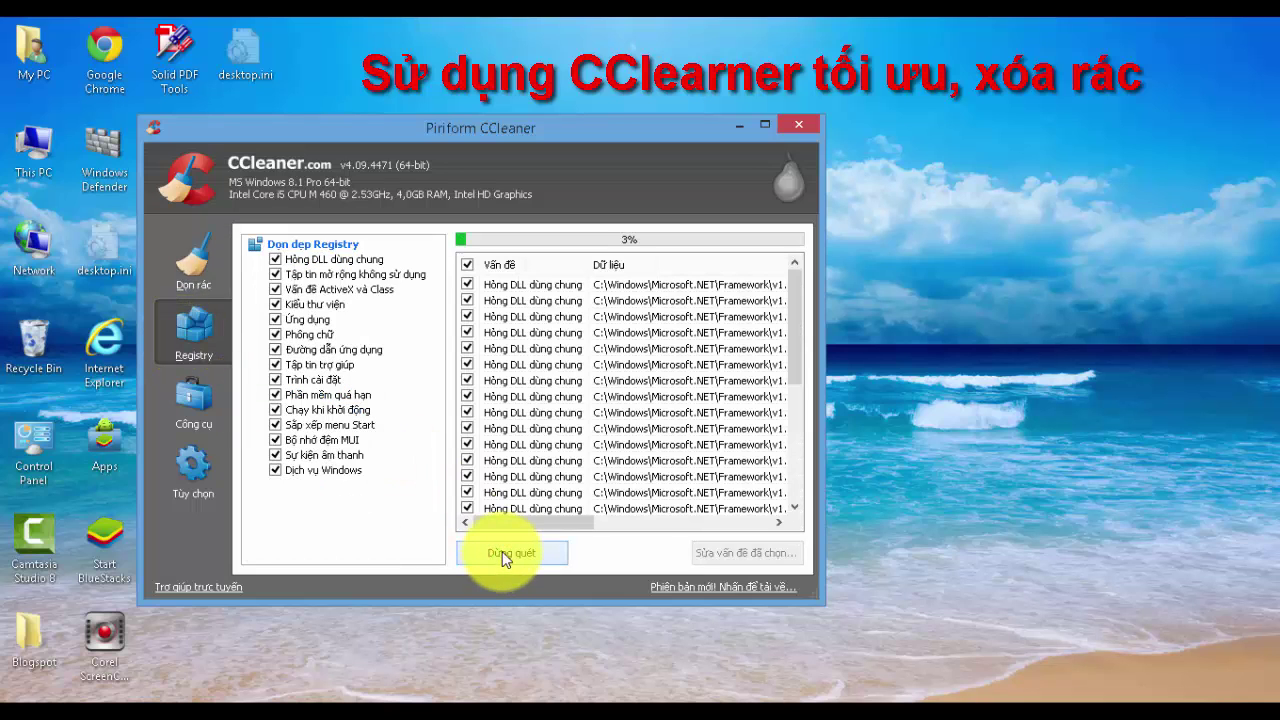
mouse_move(516, 523)
mouse_down()
mouse_move(727, 524)
mouse_move(497, 528)
mouse_up()
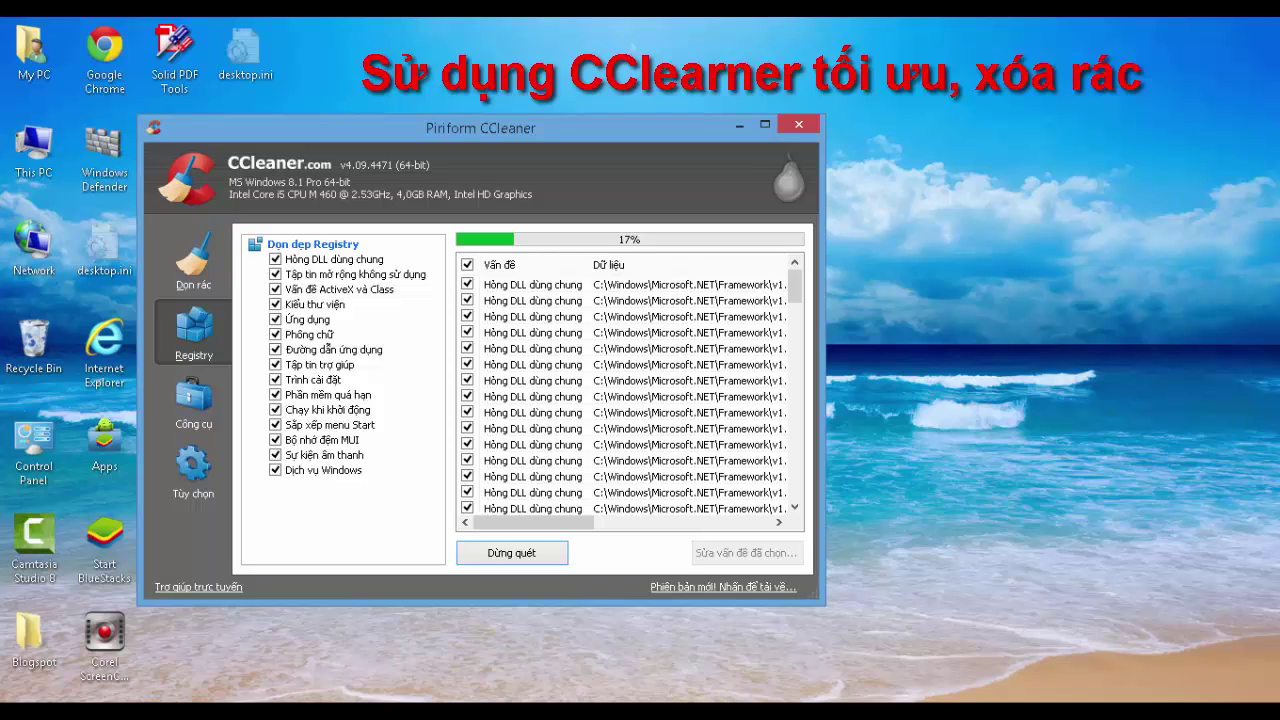
mouse_move(1276, 40)
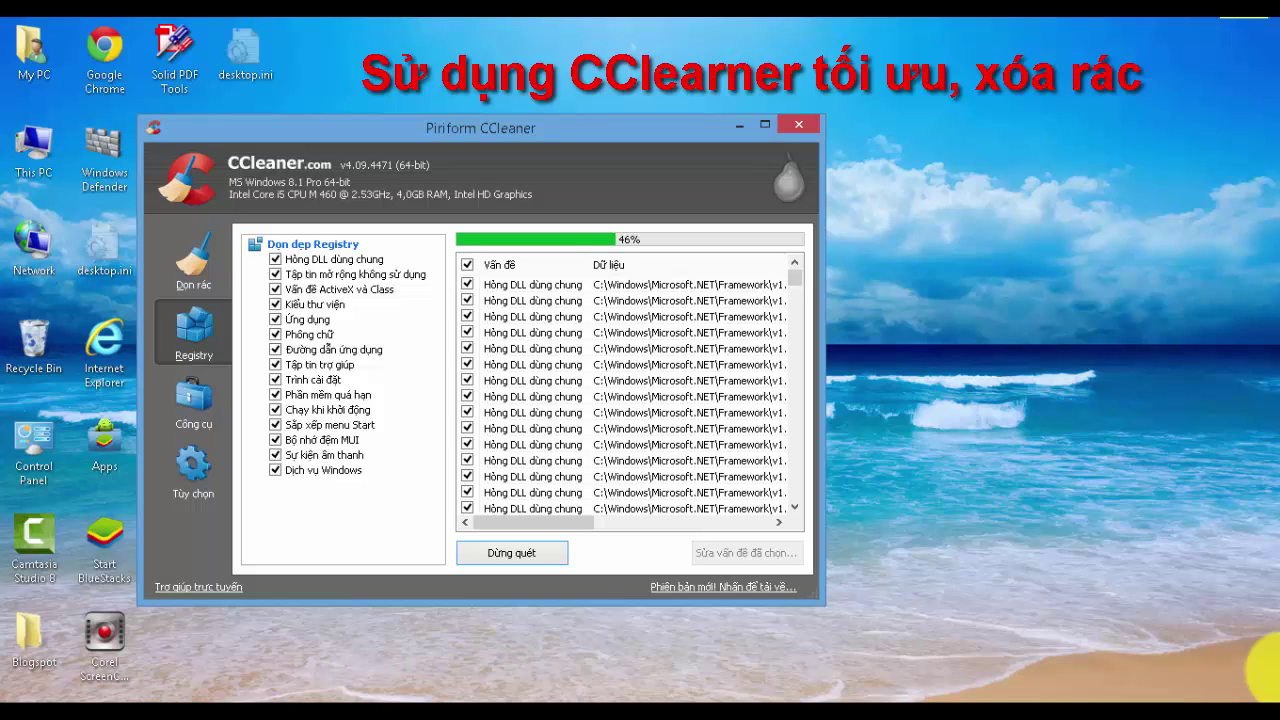
mouse_move(1274, 668)
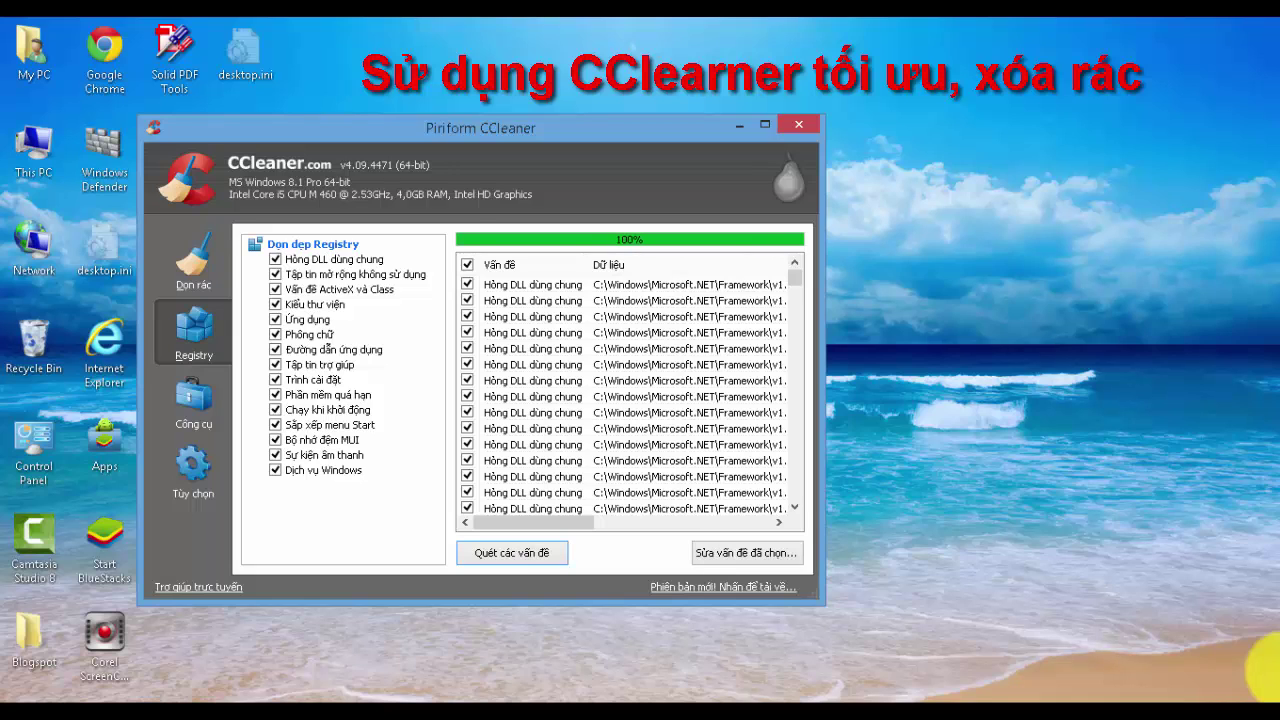
Fix all selected registry issues after saving a .reg backup in Documents under the suggested name, and close CCleaner
click(721, 554)
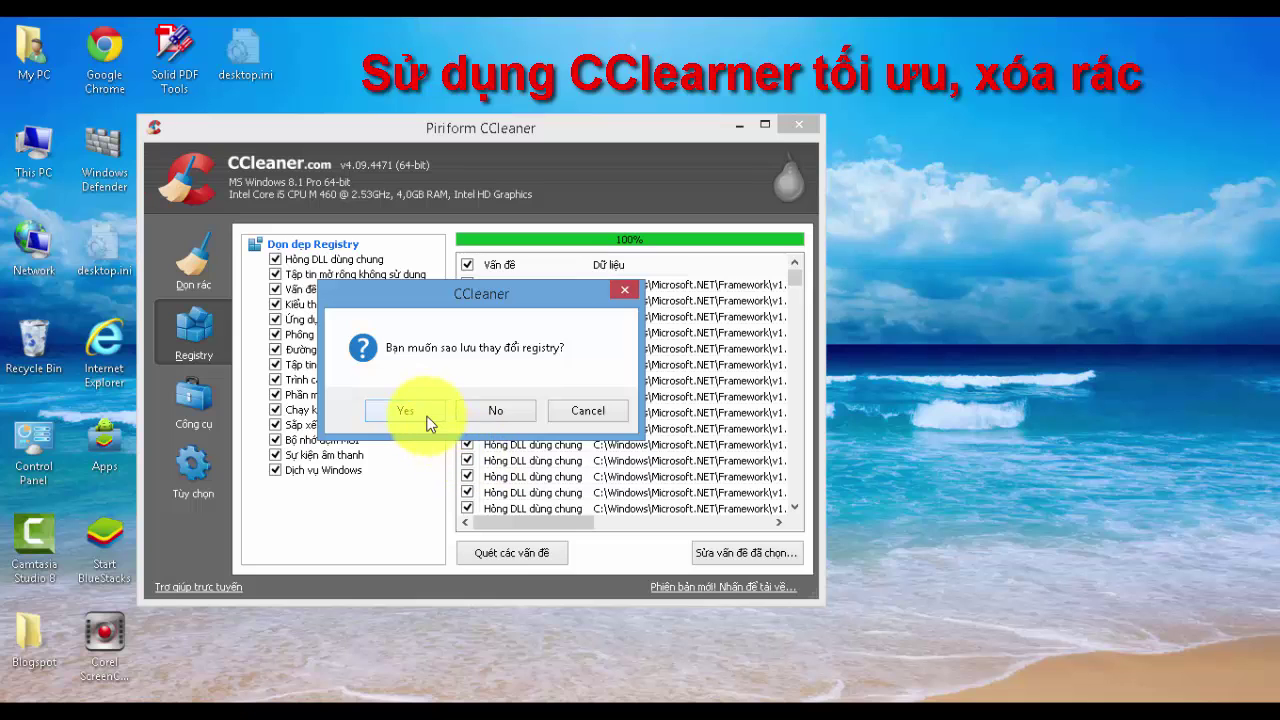
click(410, 411)
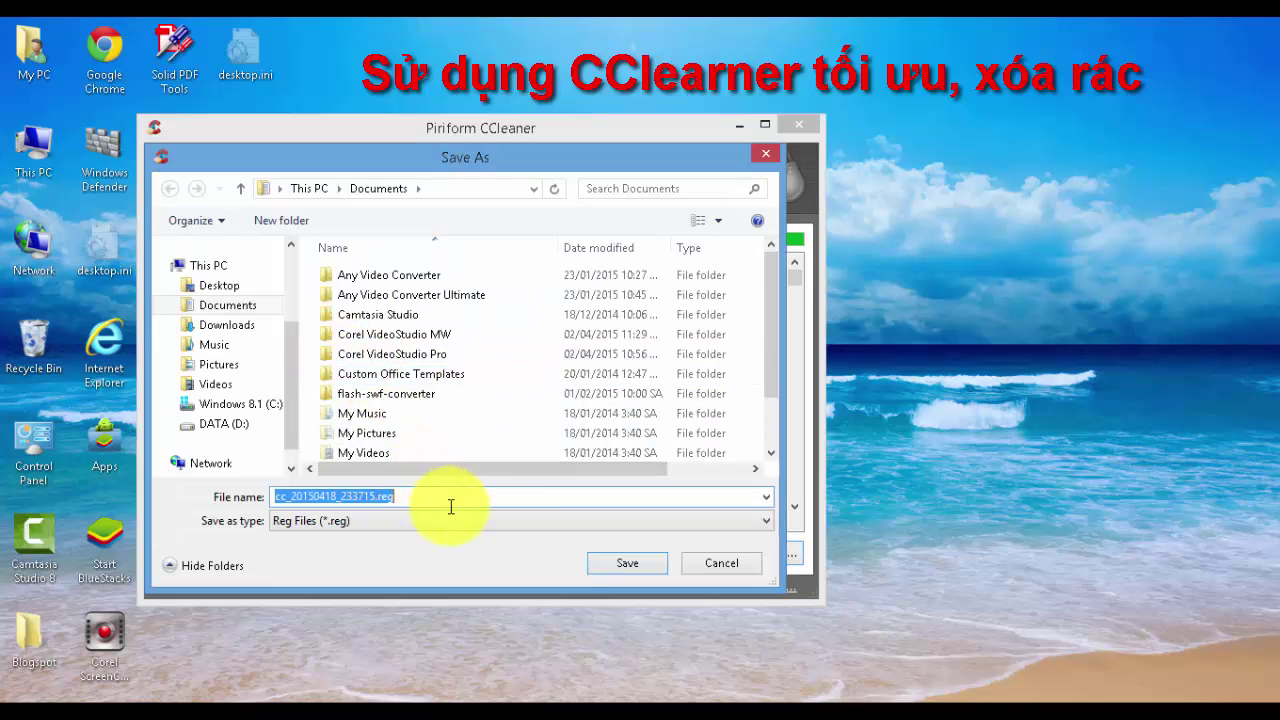
click(612, 562)
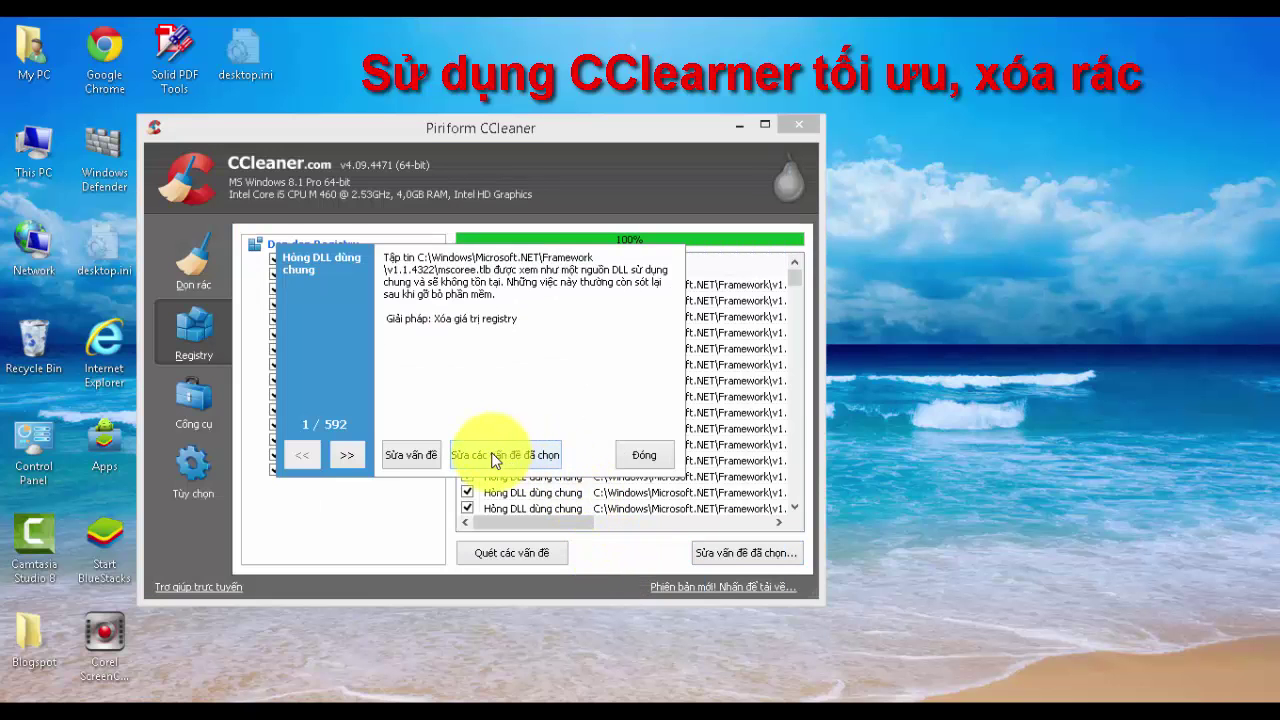
click(492, 456)
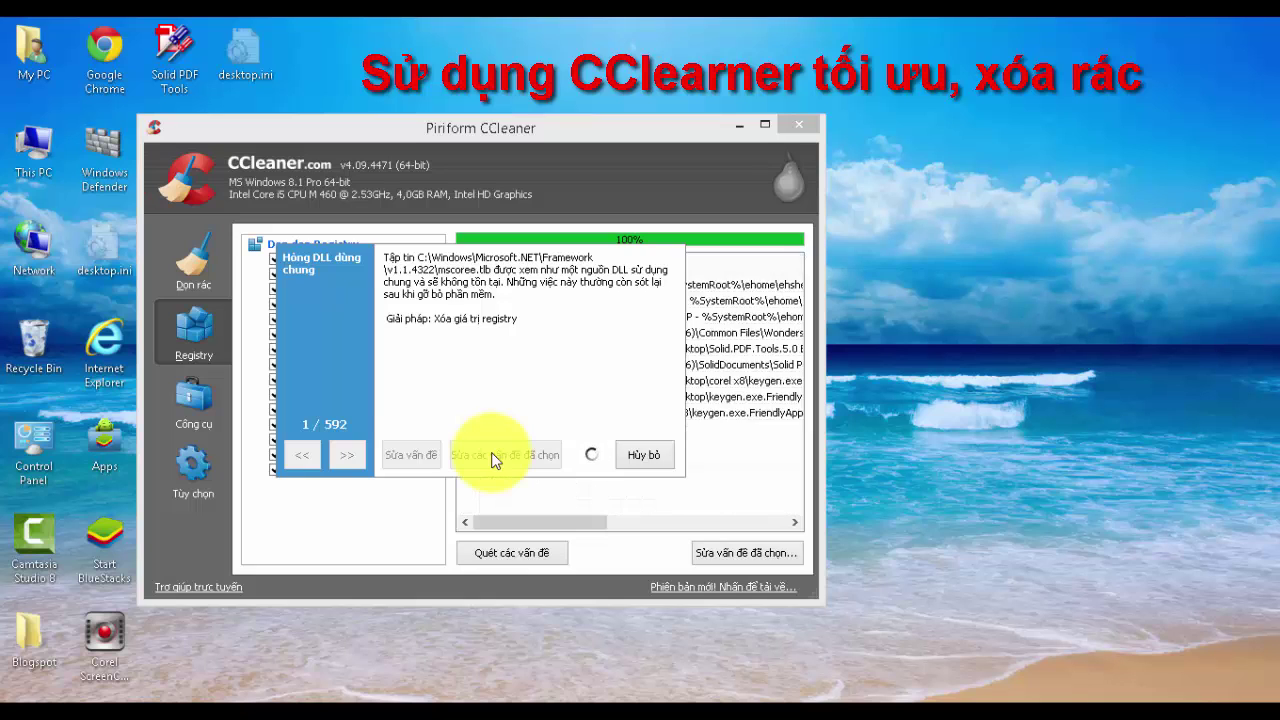
click(645, 455)
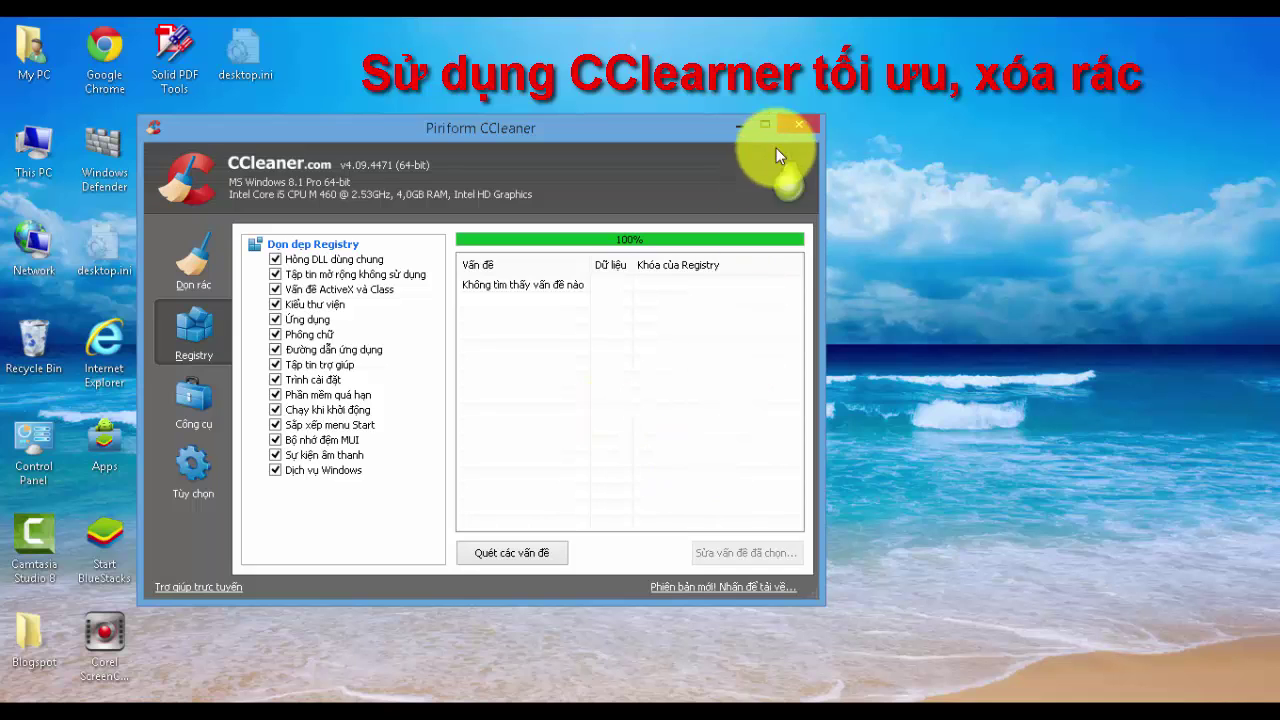
click(788, 124)
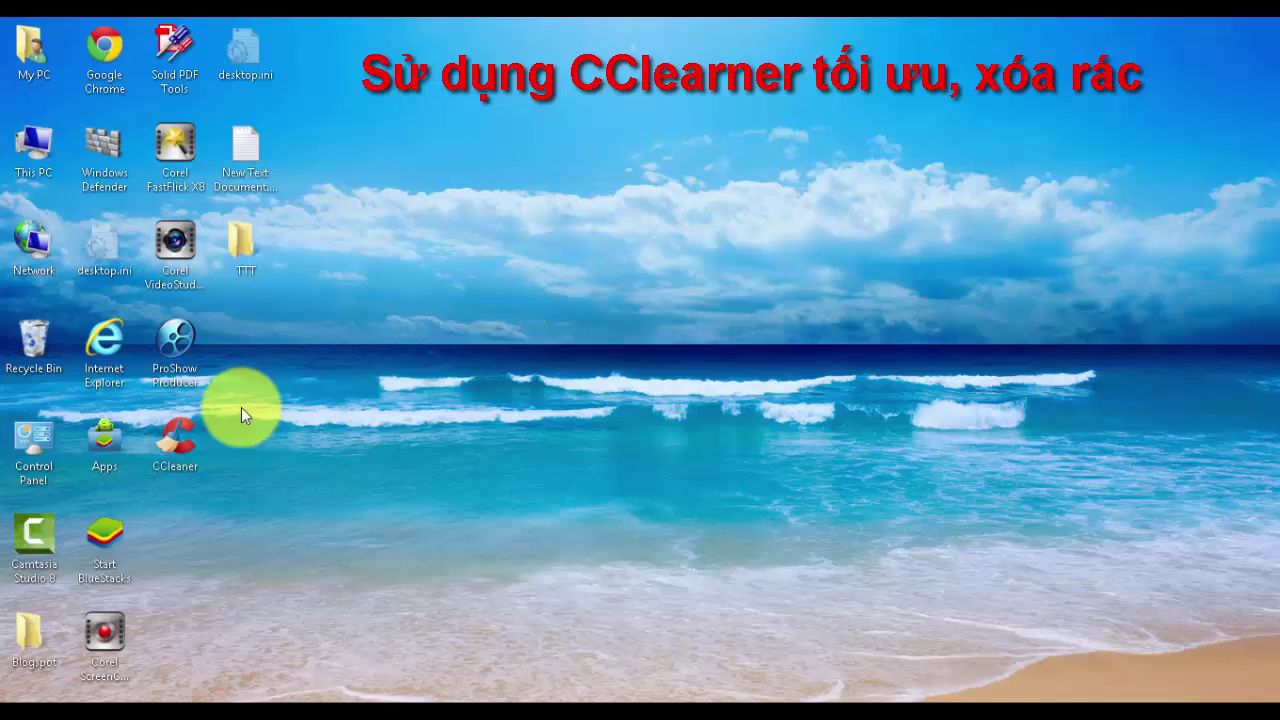
Reopen CCleaner from the desktop and analyze the system for junk files with the default cleaning selections
double_click(203, 430)
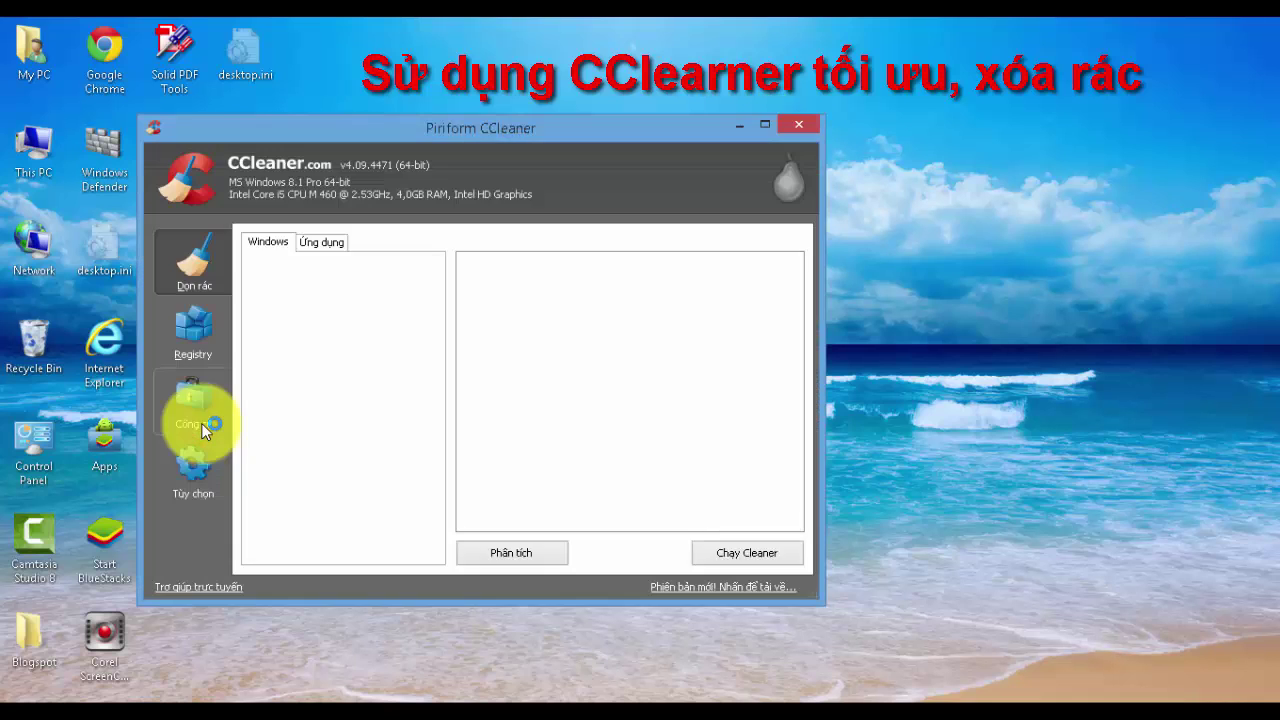
click(526, 559)
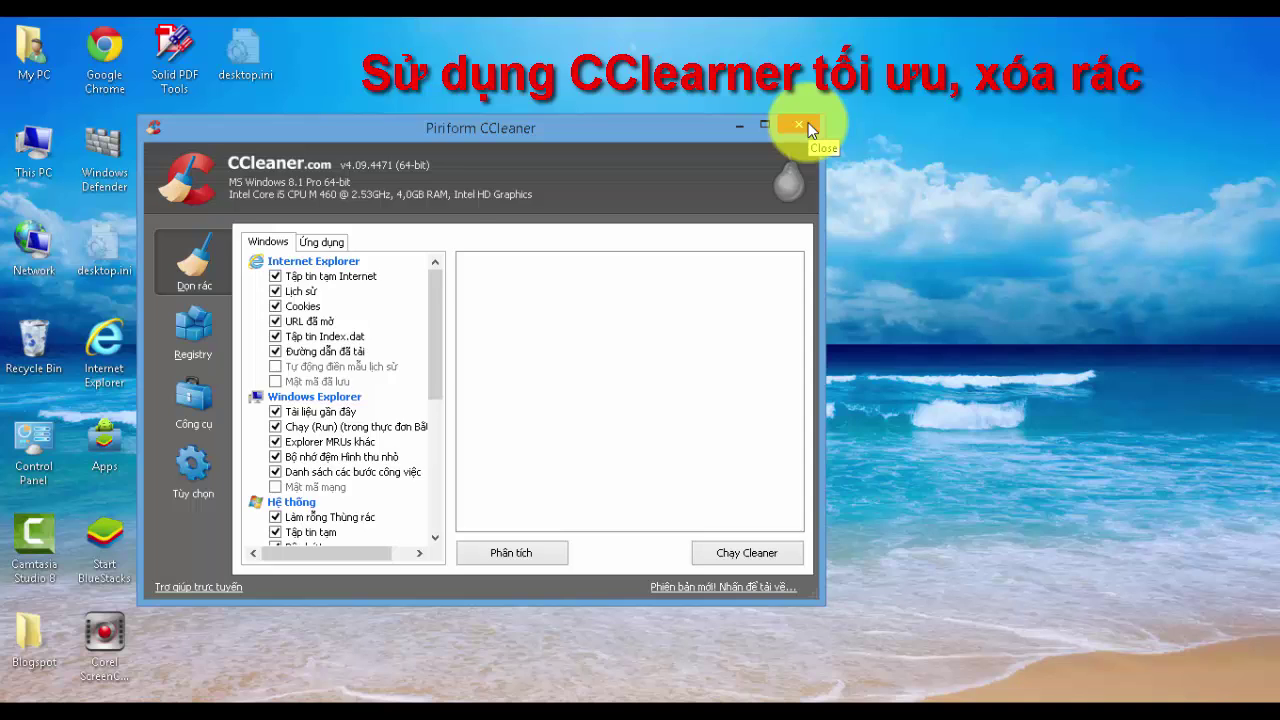
click(540, 550)
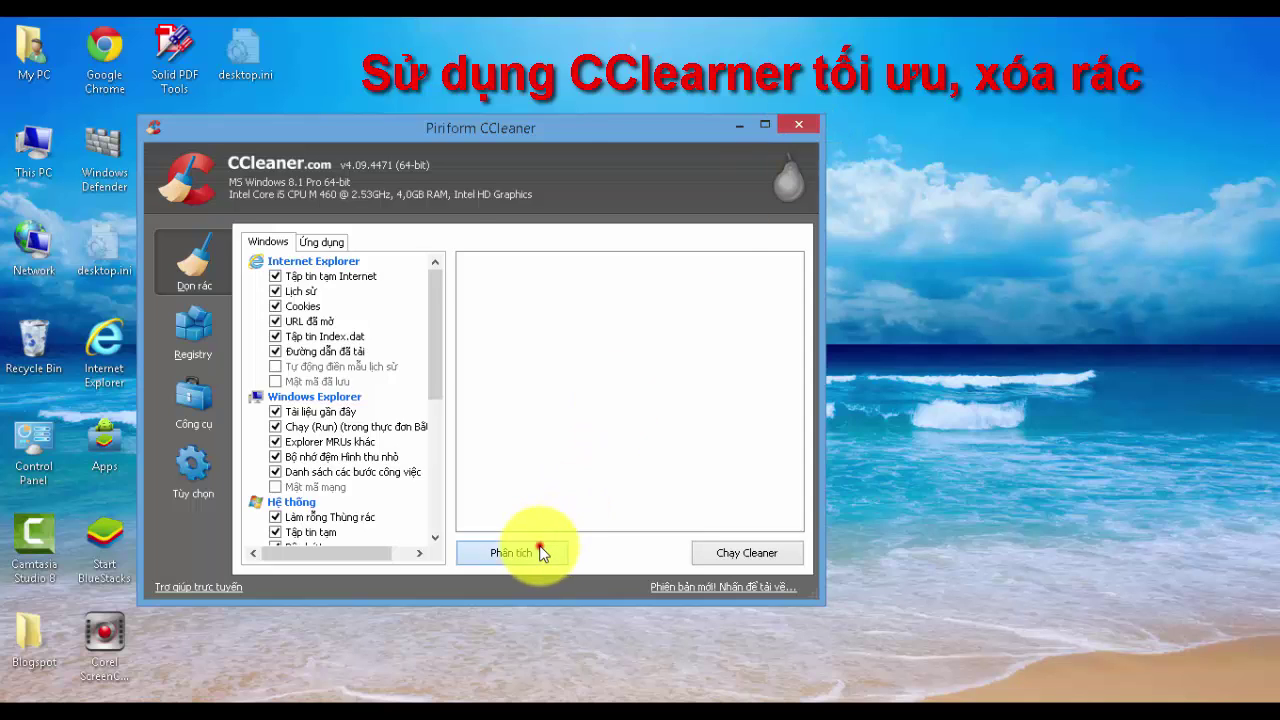